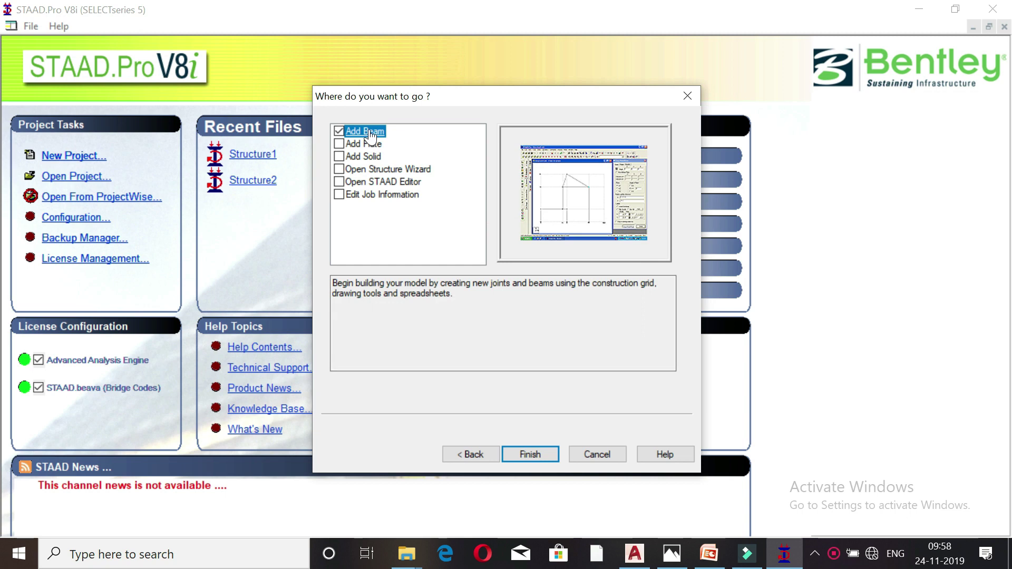
- Start the model with the Add Beam option and extend the default linear grid to 12 construction lines in both X and Y
left_click(532, 453)
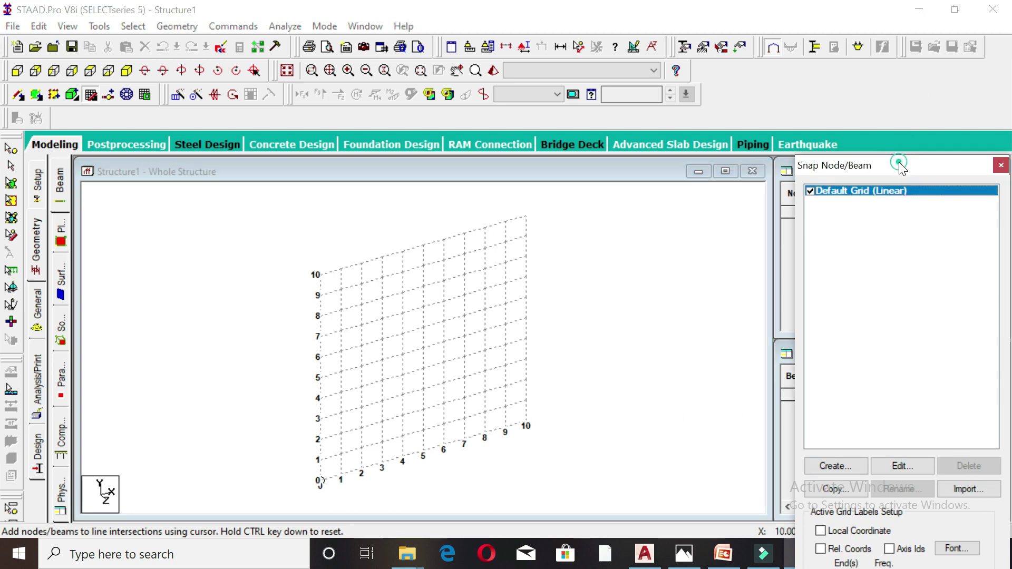
left_click_drag(897, 167, 879, 36)
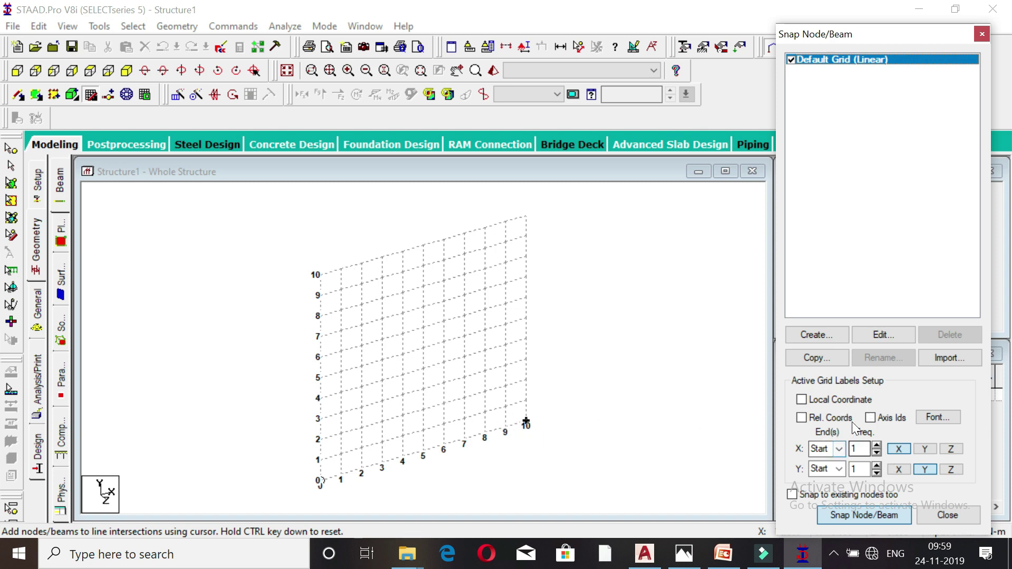
left_click(811, 337)
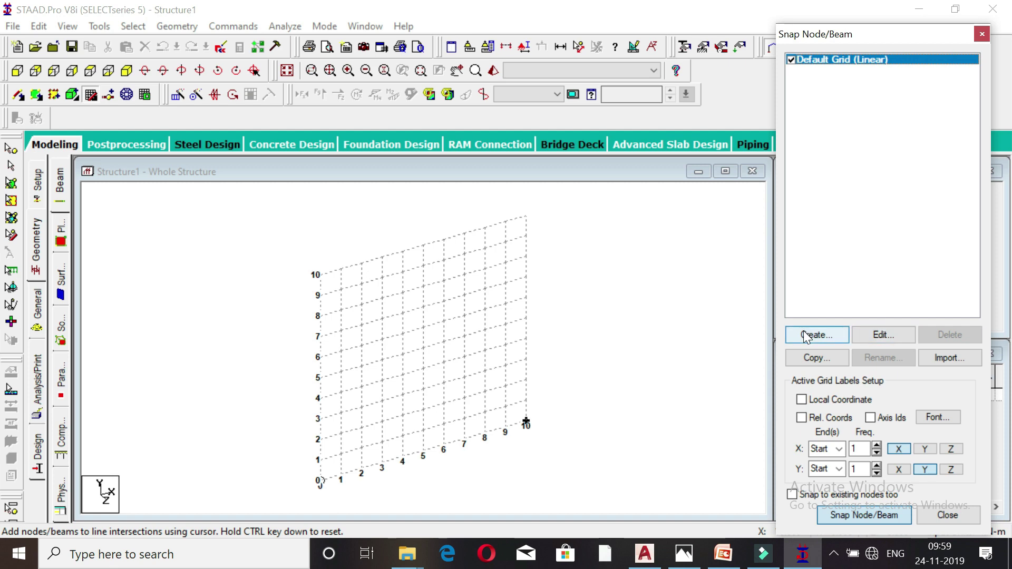
left_click(874, 332)
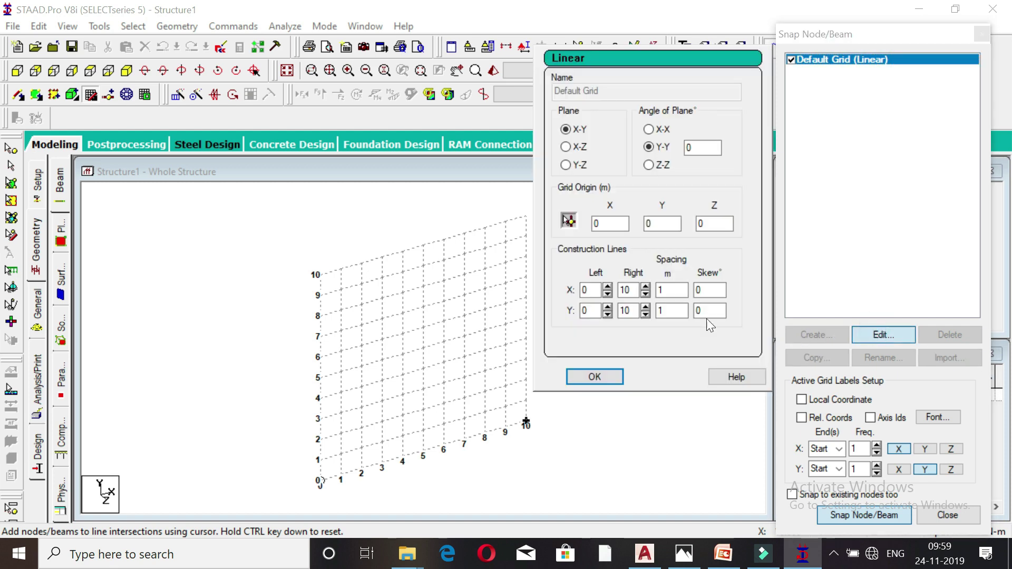
left_click(645, 287)
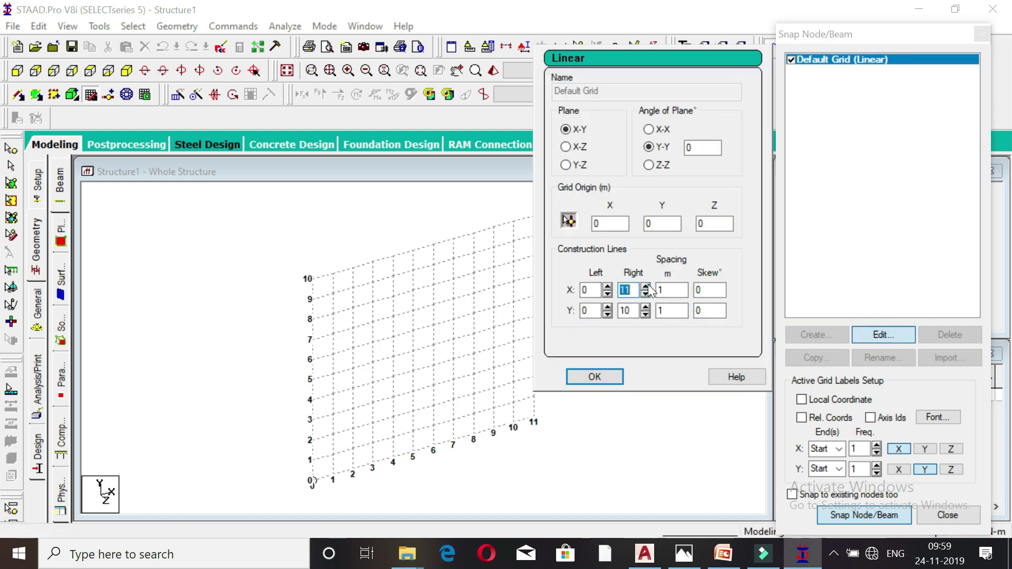
left_click(645, 287)
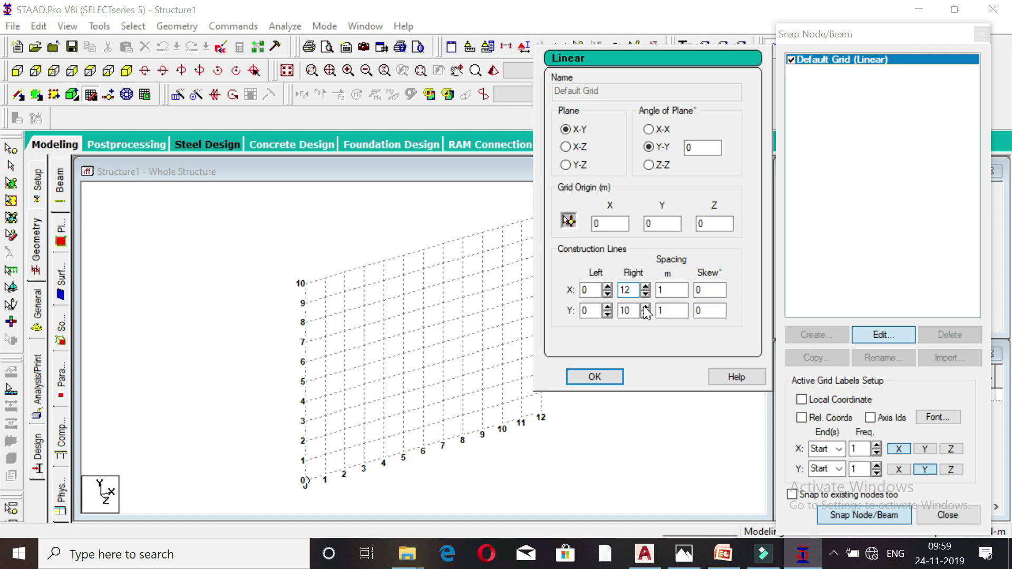
left_click(645, 308)
left_click(645, 307)
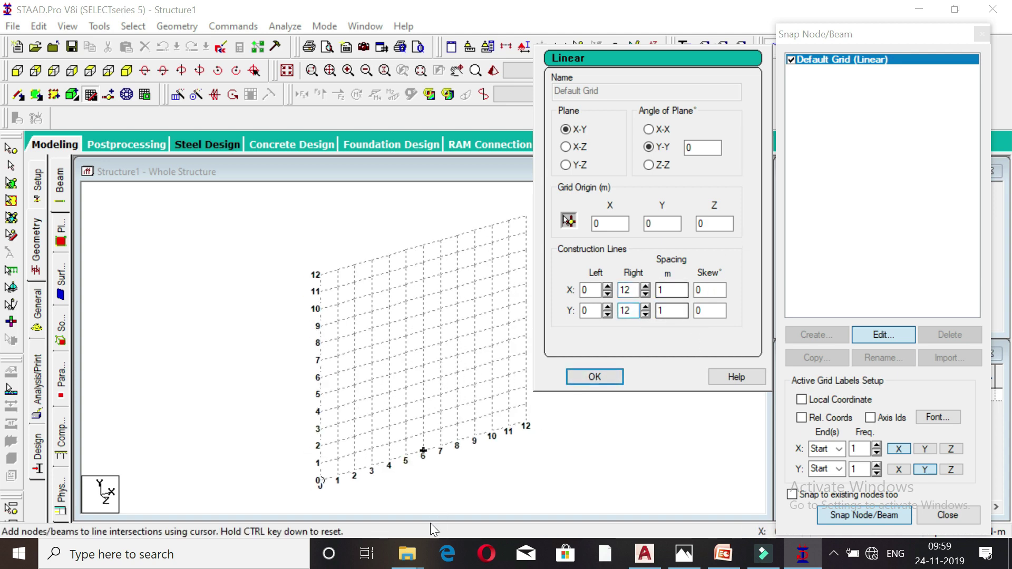
left_click(604, 380)
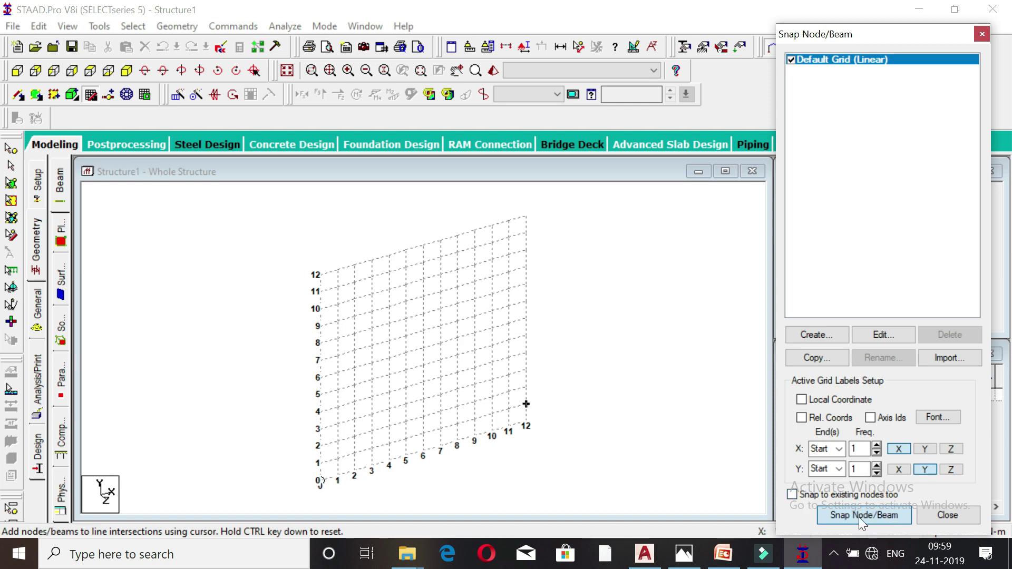
- Draw two consecutive 6 m beams along Y = 1 from X = 0 through X = 6 to X = 12, and turn off the snap grid
left_click(319, 464)
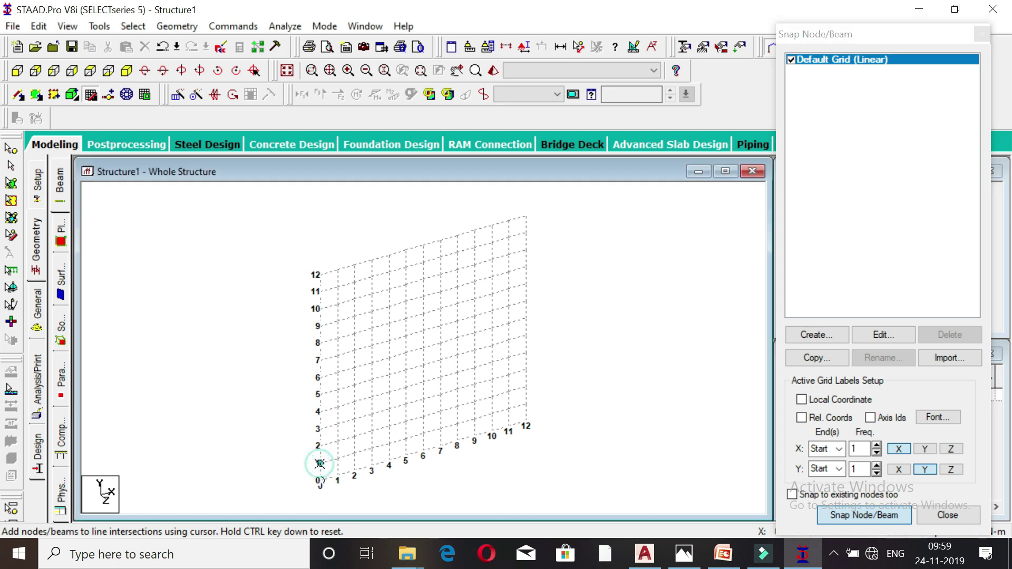
left_click(423, 434)
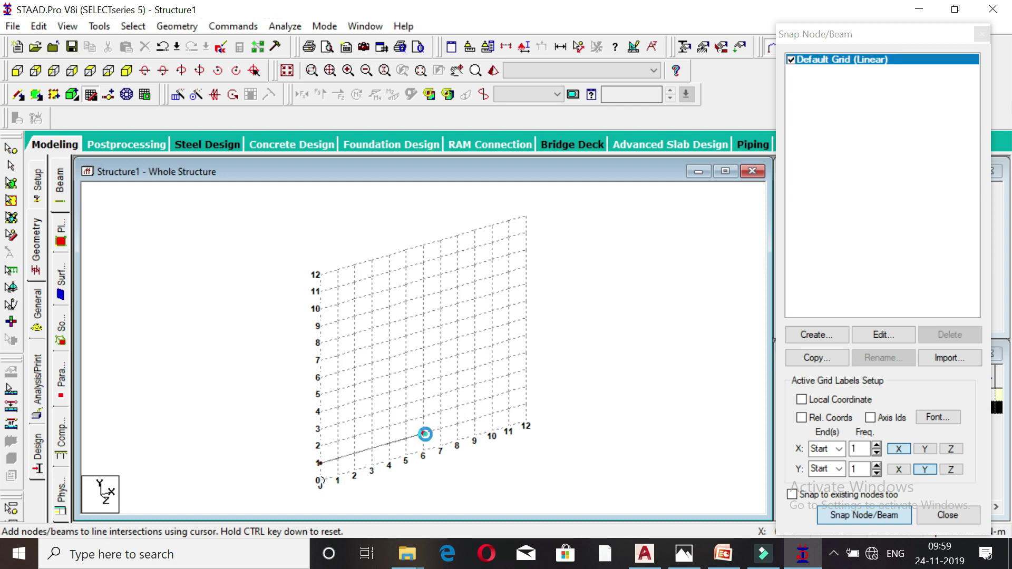
left_click(526, 404)
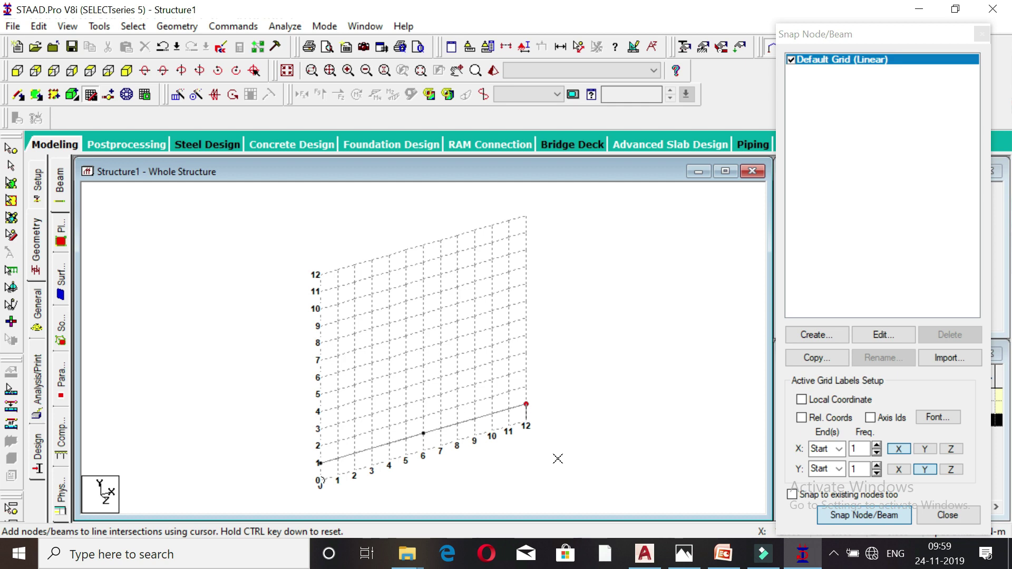
left_click(92, 95)
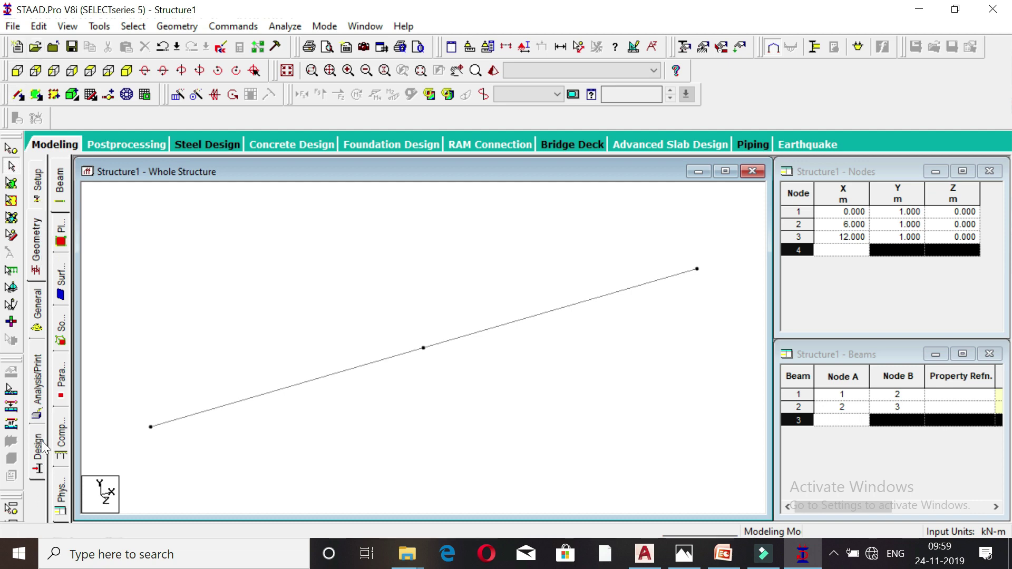
- Define a rectangular concrete section with YD 0.5 m and ZD 0.23 m
left_click(38, 317)
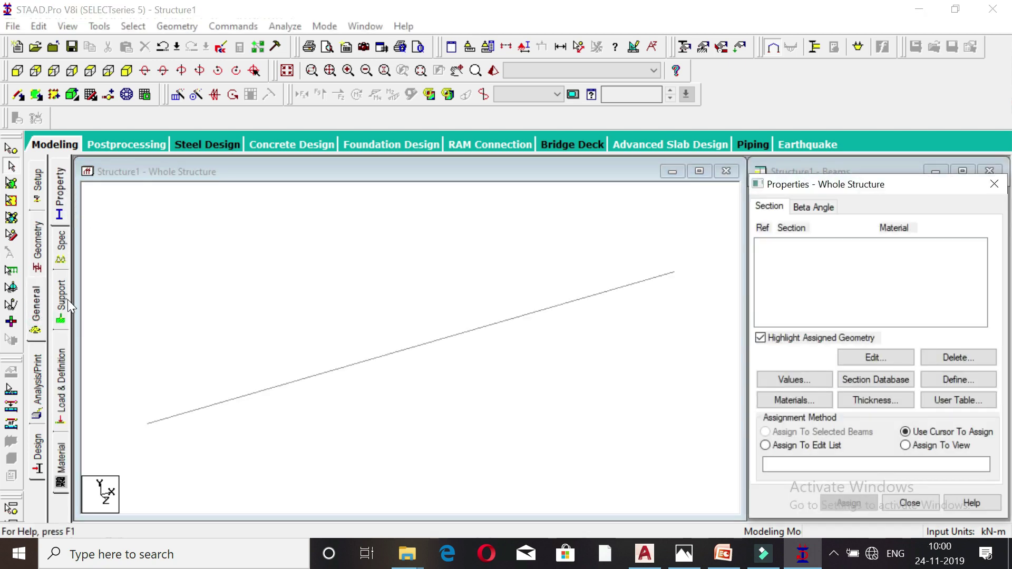
left_click(59, 188)
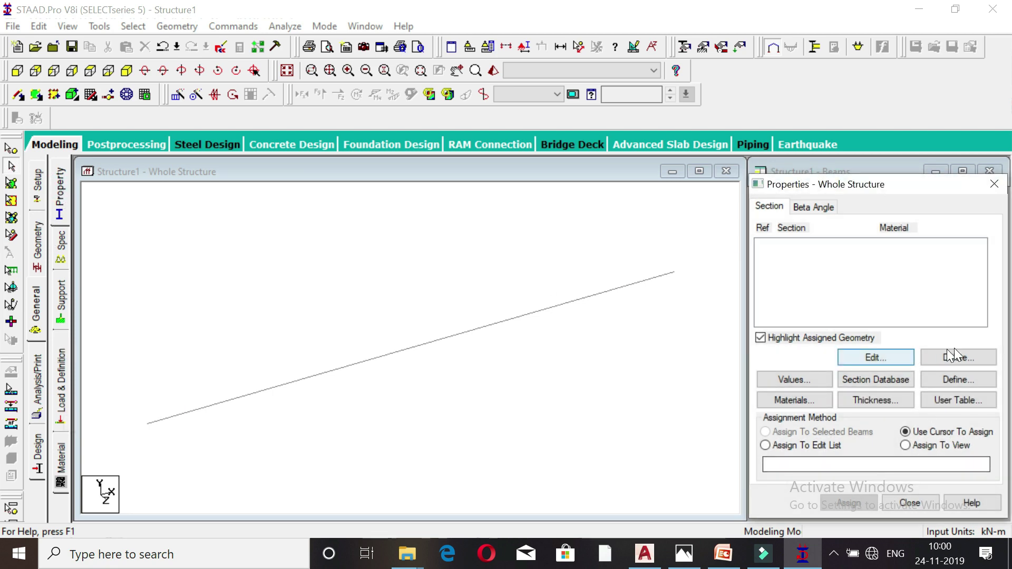
left_click(956, 381)
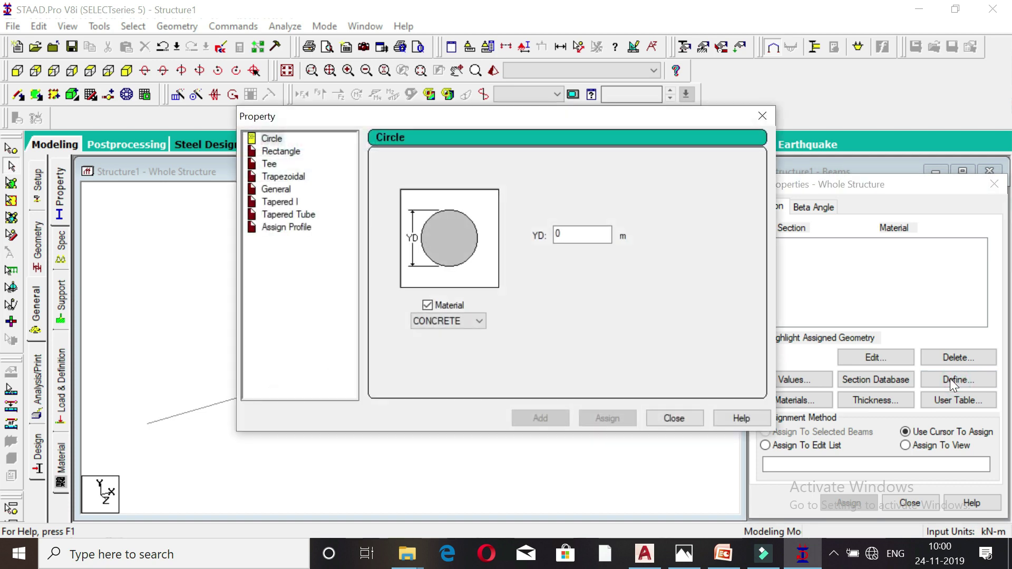
left_click(281, 153)
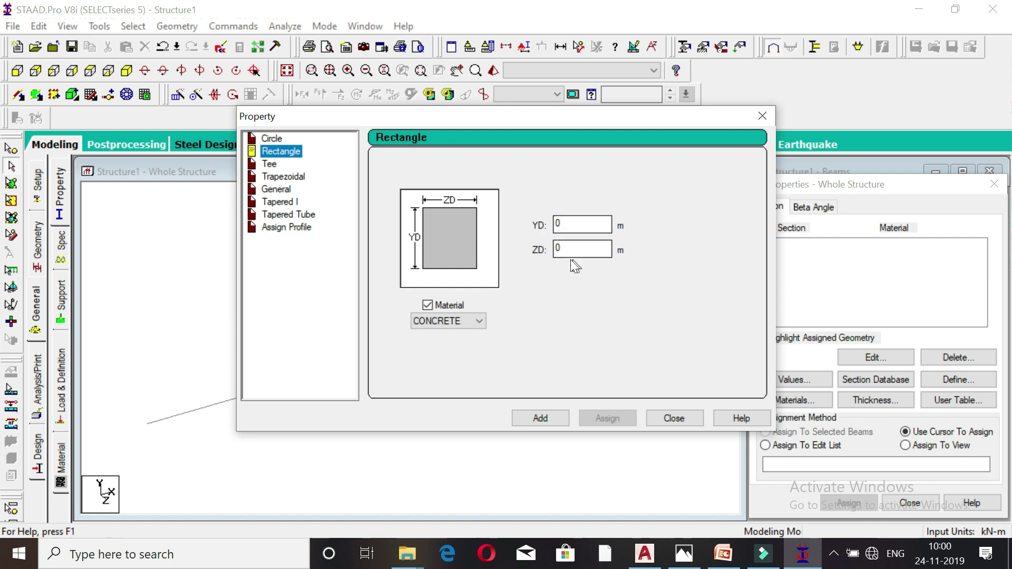
left_click(582, 225)
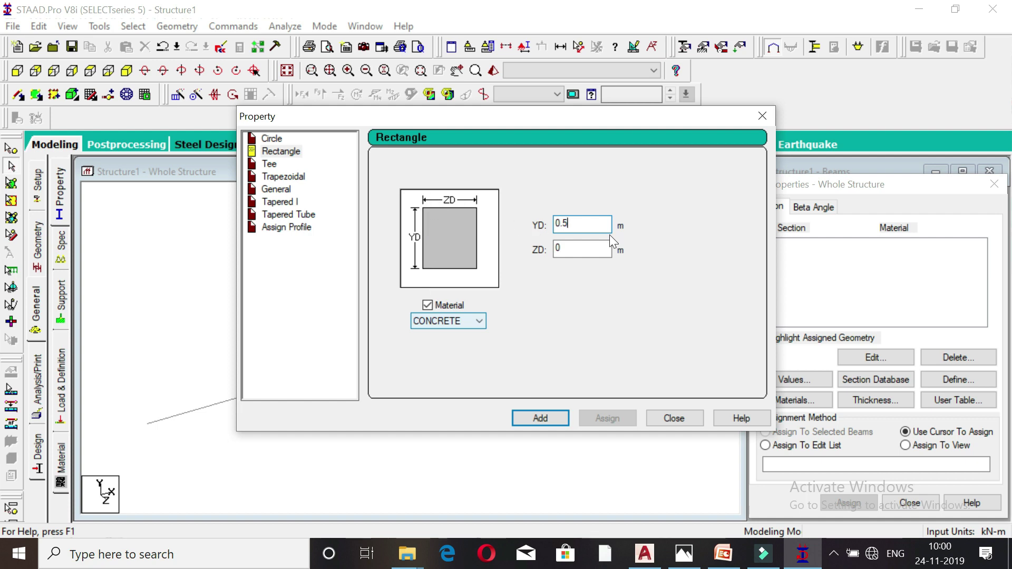
left_click(601, 249)
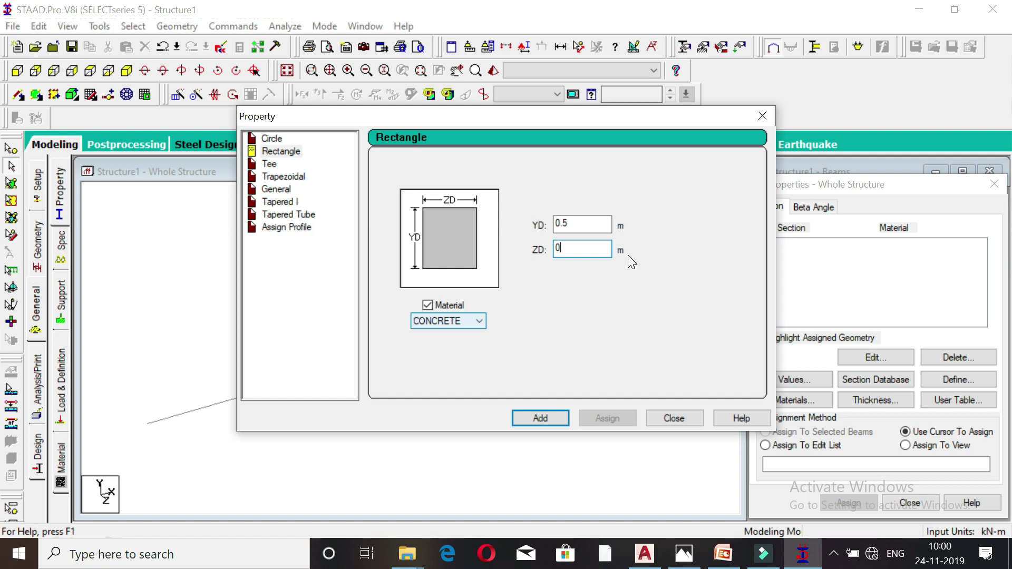
type(".23")
left_click(540, 418)
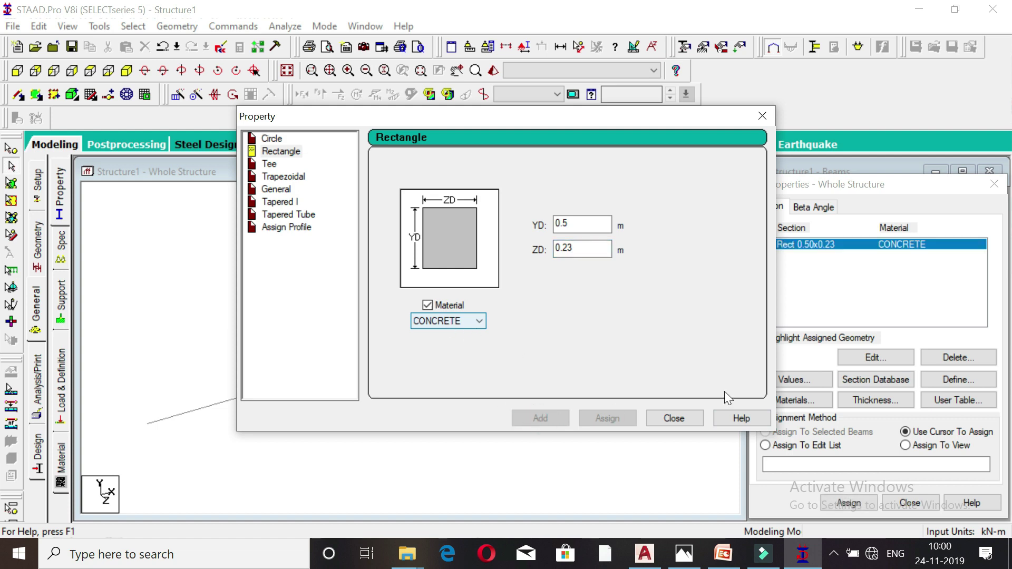
left_click(684, 421)
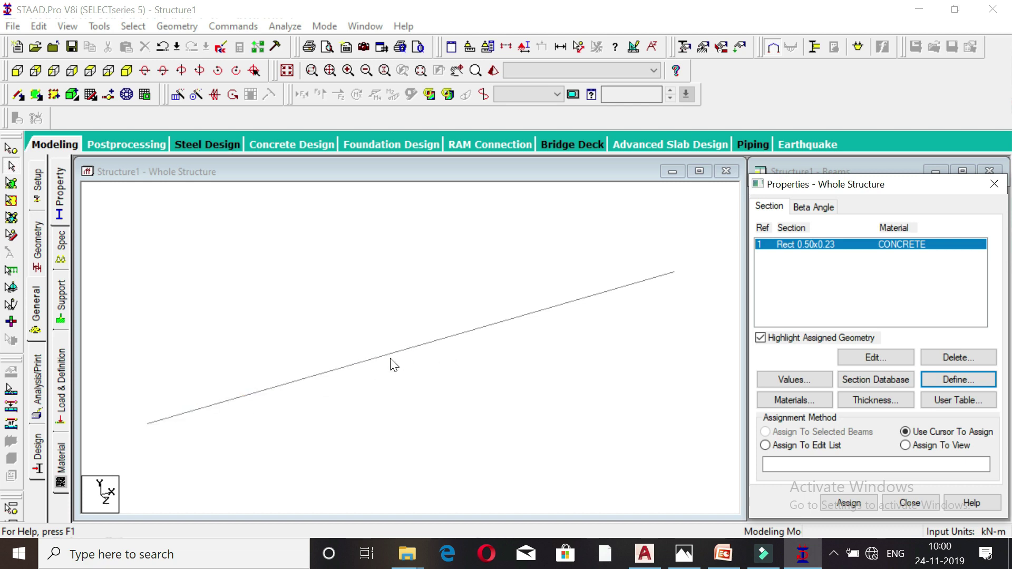
- Assign the Rect 0.50x0.23 concrete section to both beams using Assign To View
left_click(366, 361)
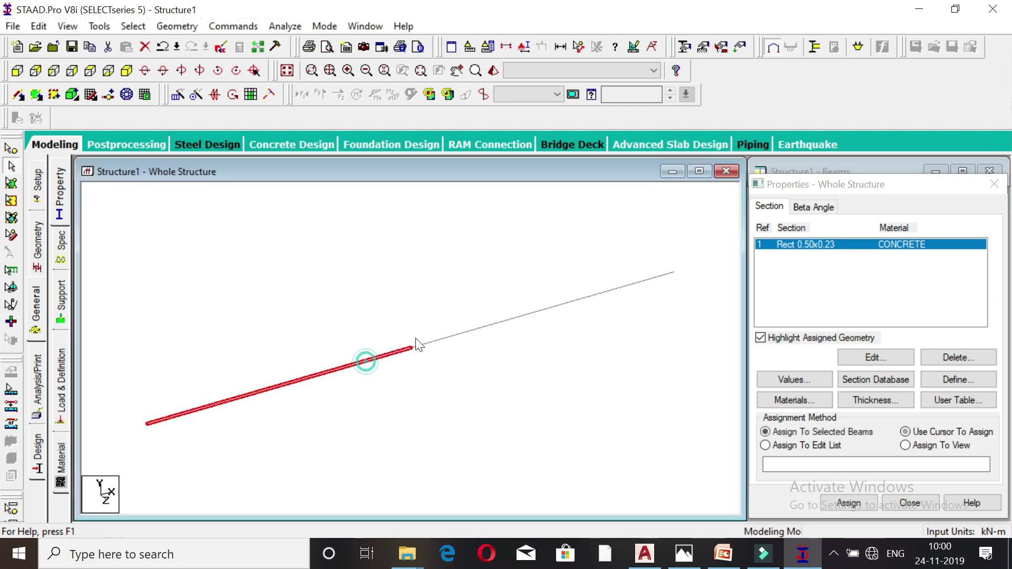
left_click(443, 339)
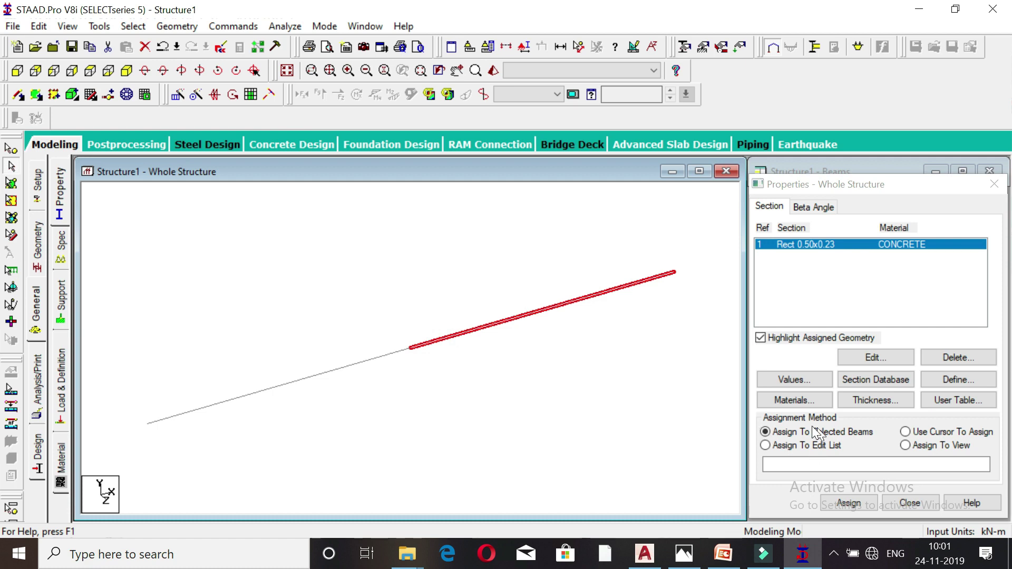
left_click(567, 410)
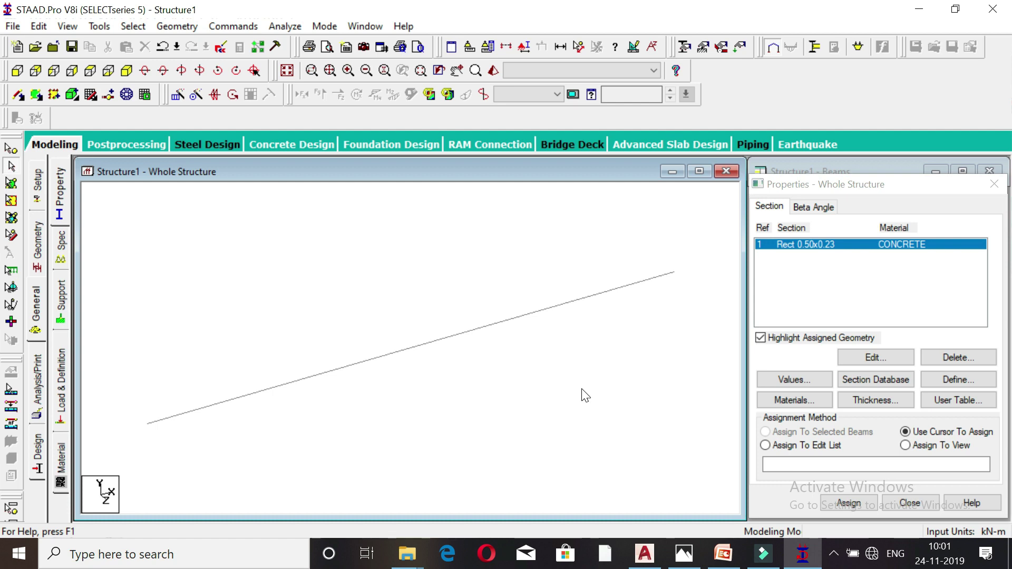
left_click(906, 447)
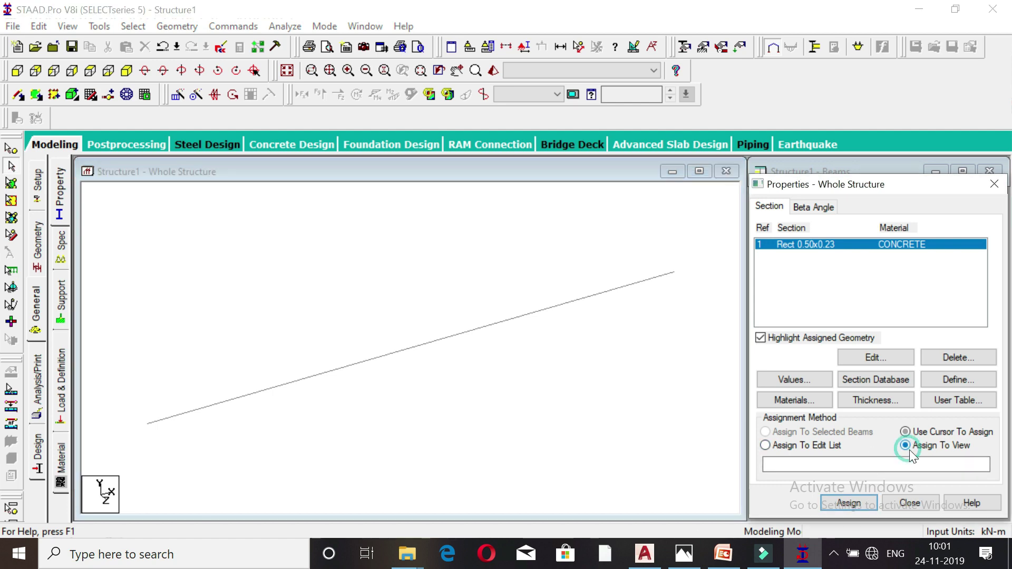
left_click(849, 504)
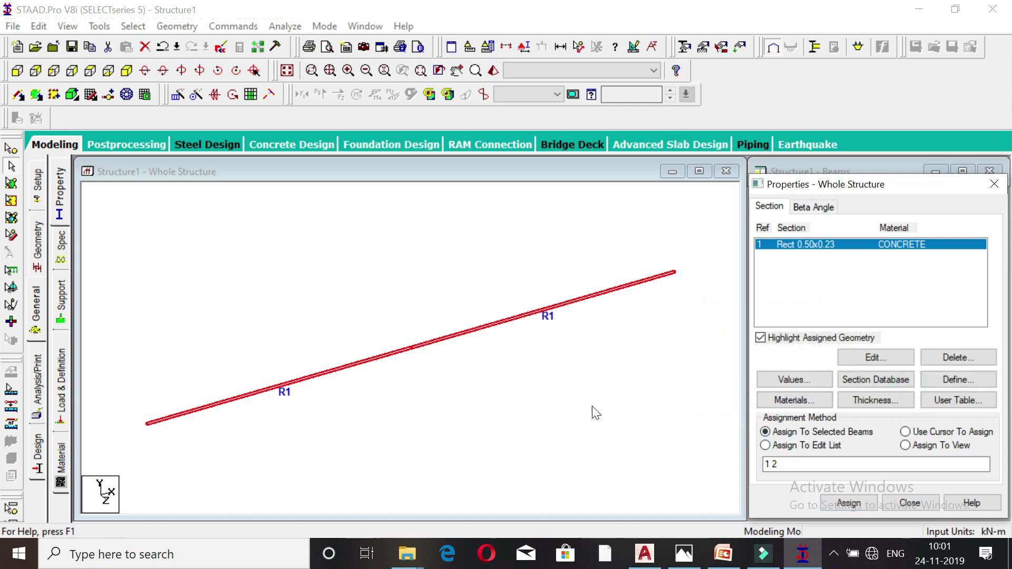
- Create a fixed support definition for the structure
left_click(62, 312)
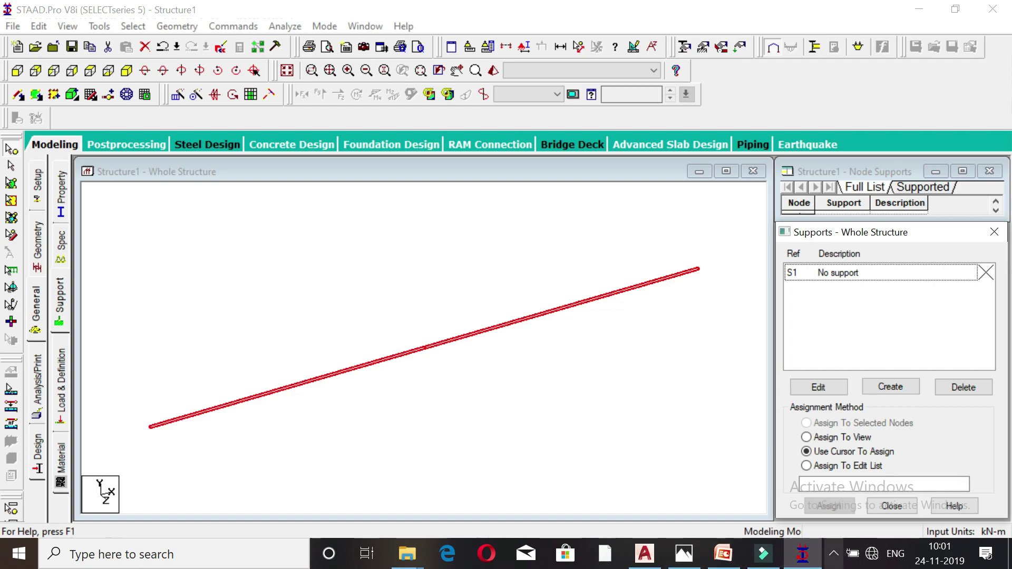
left_click(802, 558)
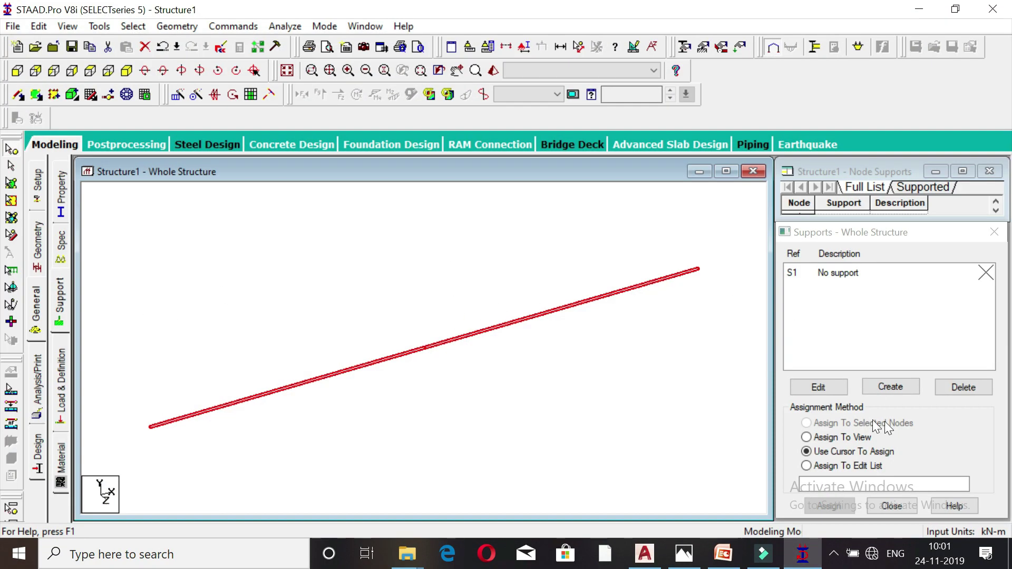
left_click(897, 389)
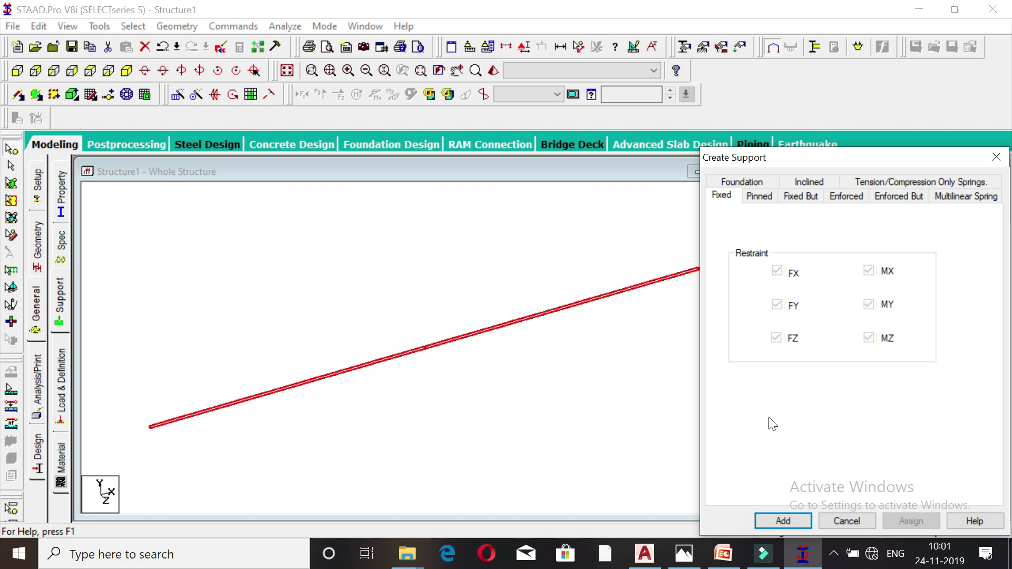
left_click(783, 519)
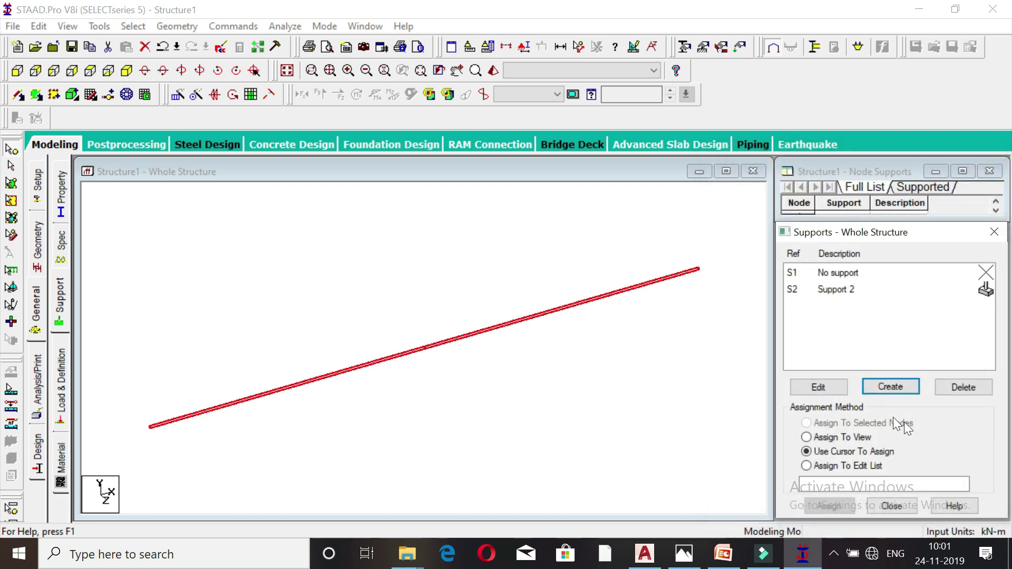
- Create an Enforced But support with FX, FZ, MX, MY and MZ released, keeping only FY restrained
left_click(889, 390)
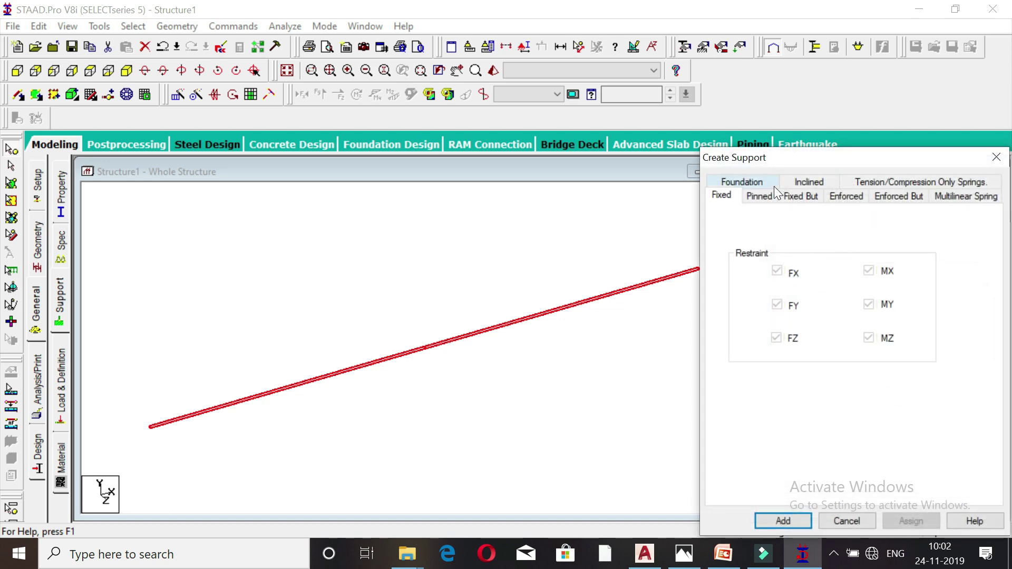
left_click(906, 198)
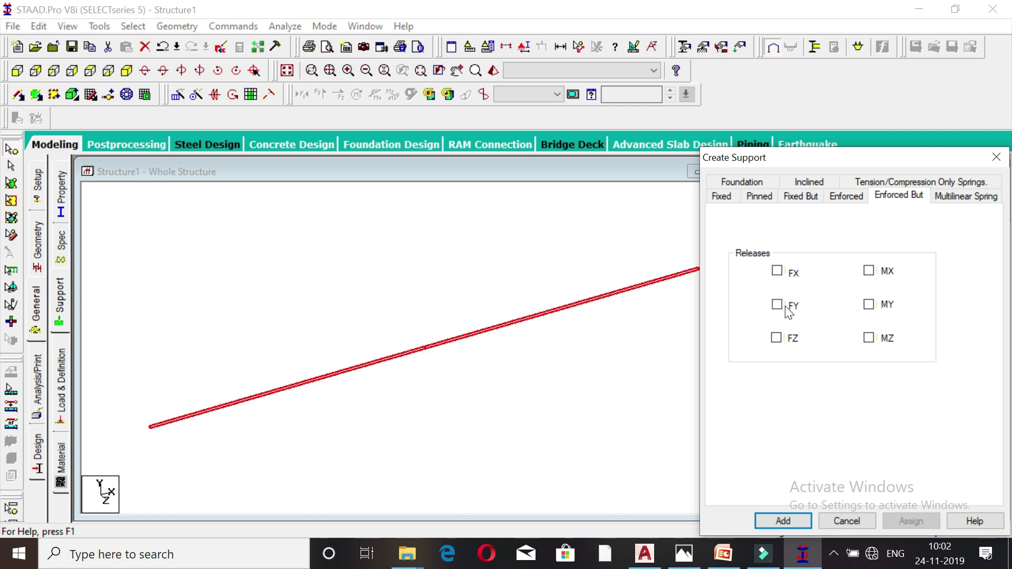
left_click(777, 270)
left_click(868, 270)
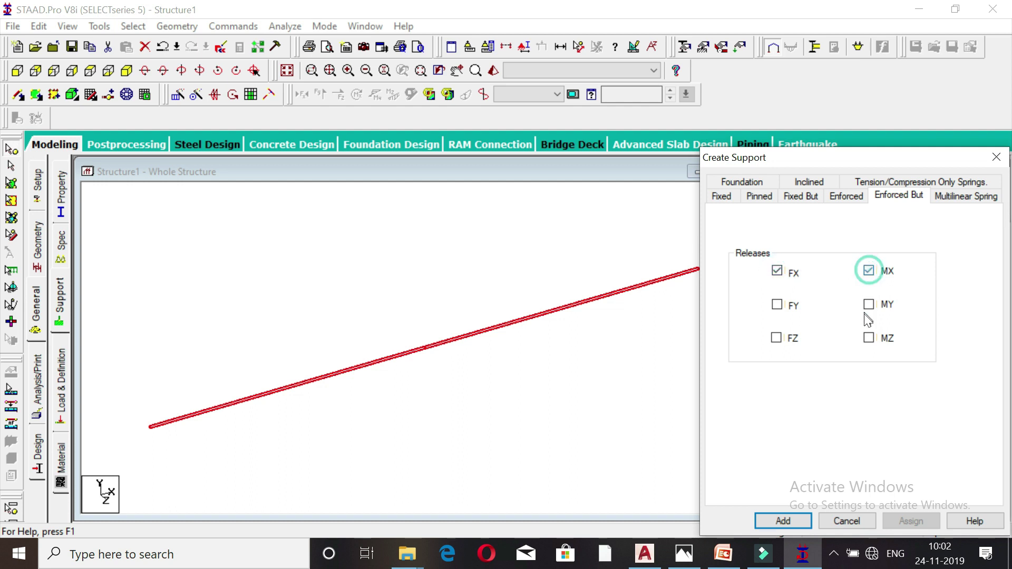
left_click(868, 305)
left_click(870, 338)
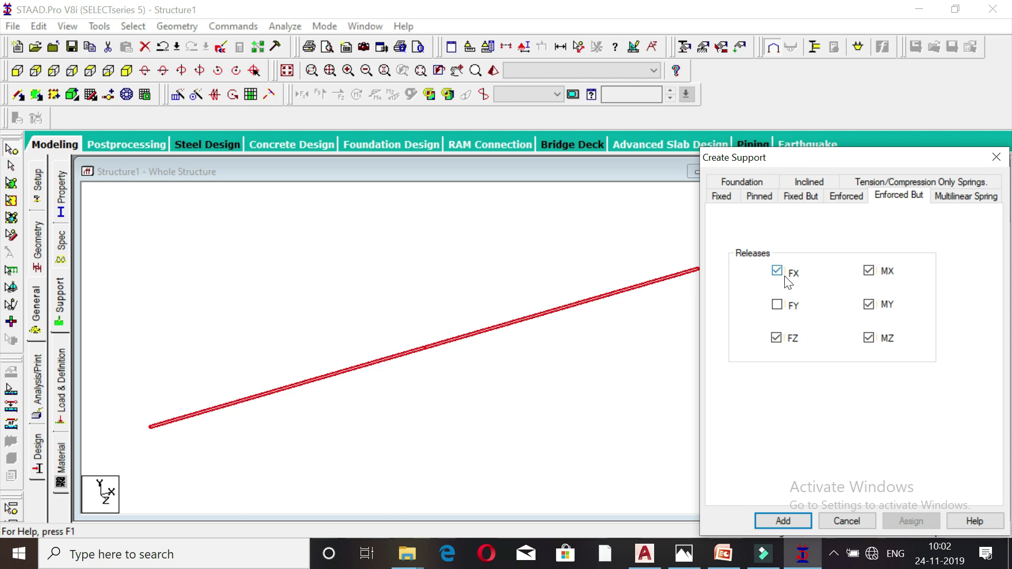
left_click(777, 523)
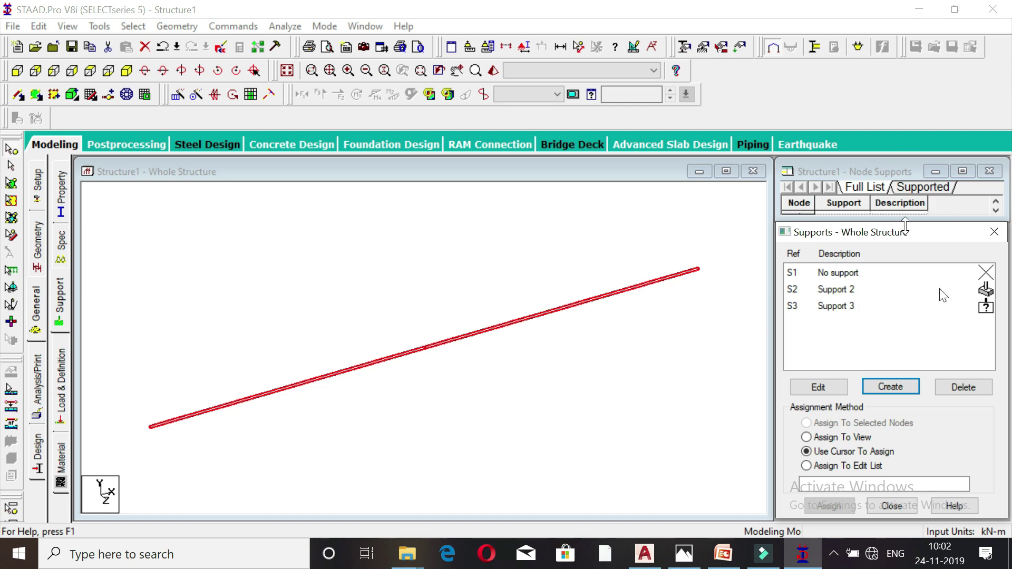
- Assign the fixed support (Support 2) to the beam's two end nodes using Assign To Selected Nodes, and decline the auto save
left_click(826, 291)
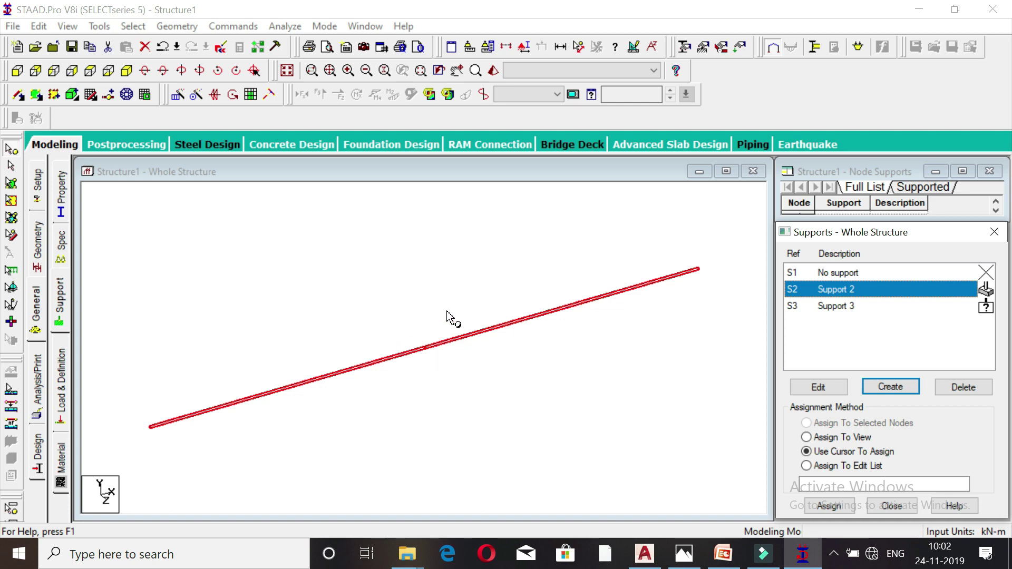
left_click(423, 418)
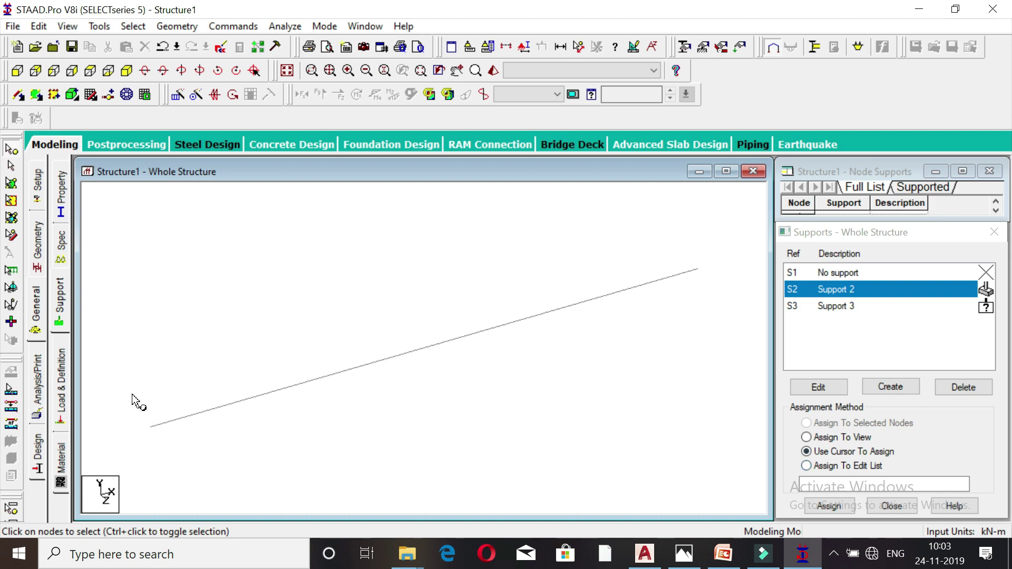
left_click_drag(126, 408, 181, 470)
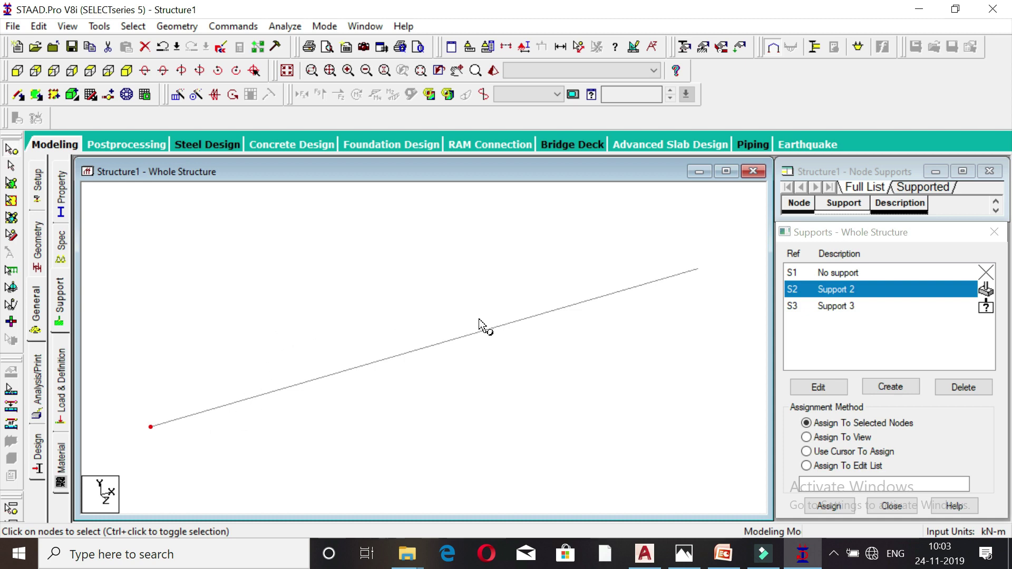
left_click_drag(714, 242, 677, 315)
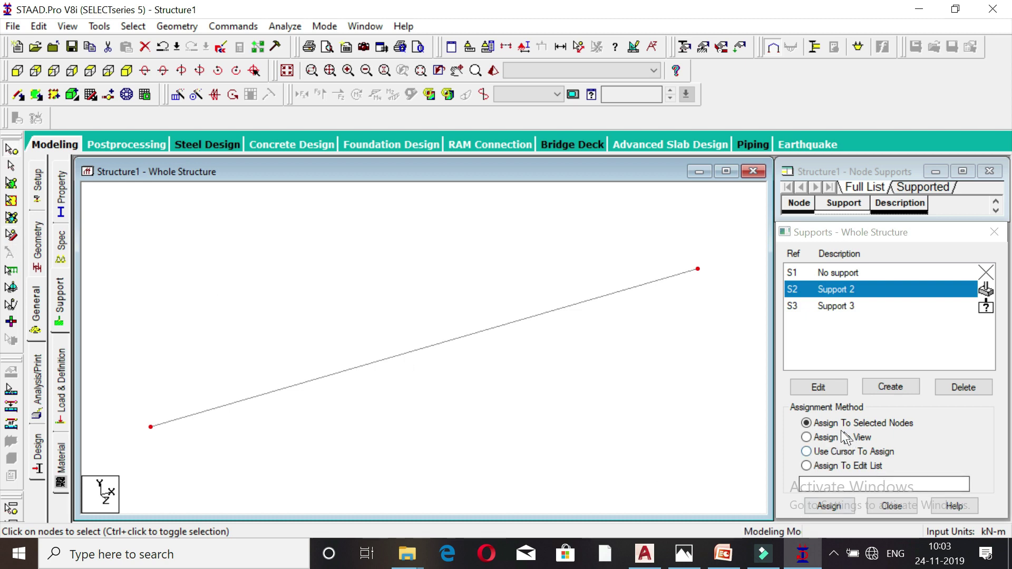
left_click(832, 506)
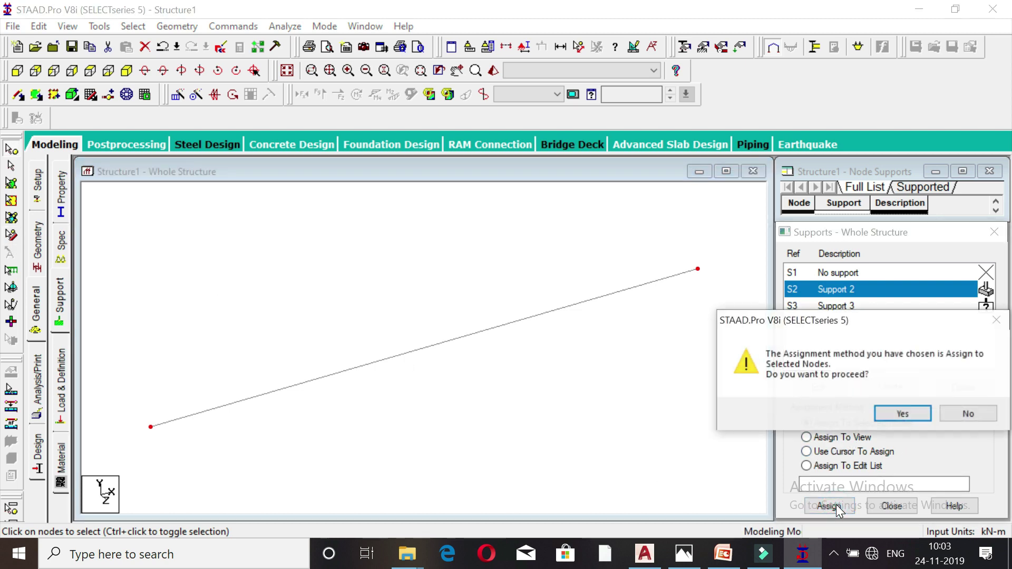
left_click(896, 413)
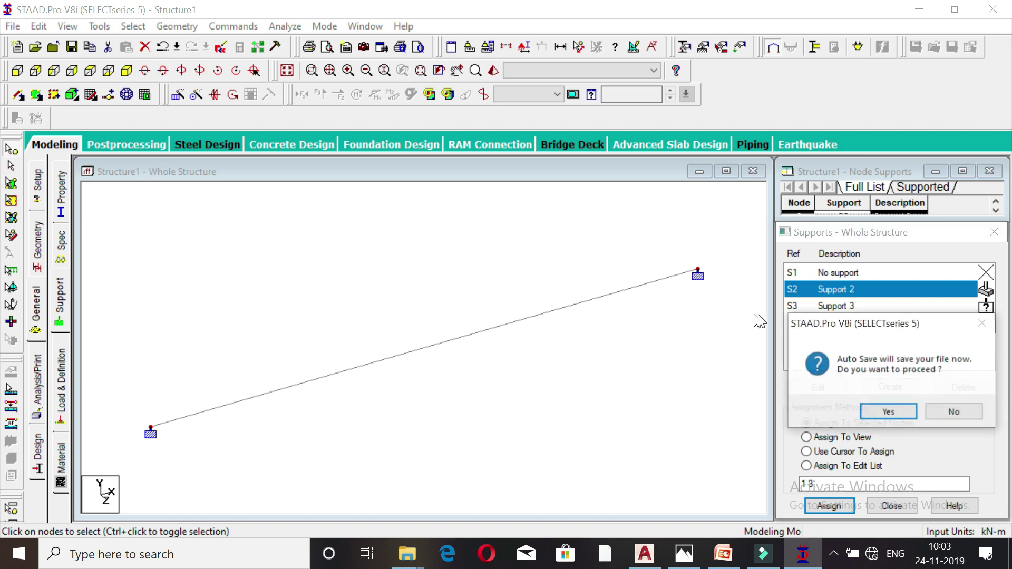
left_click(956, 412)
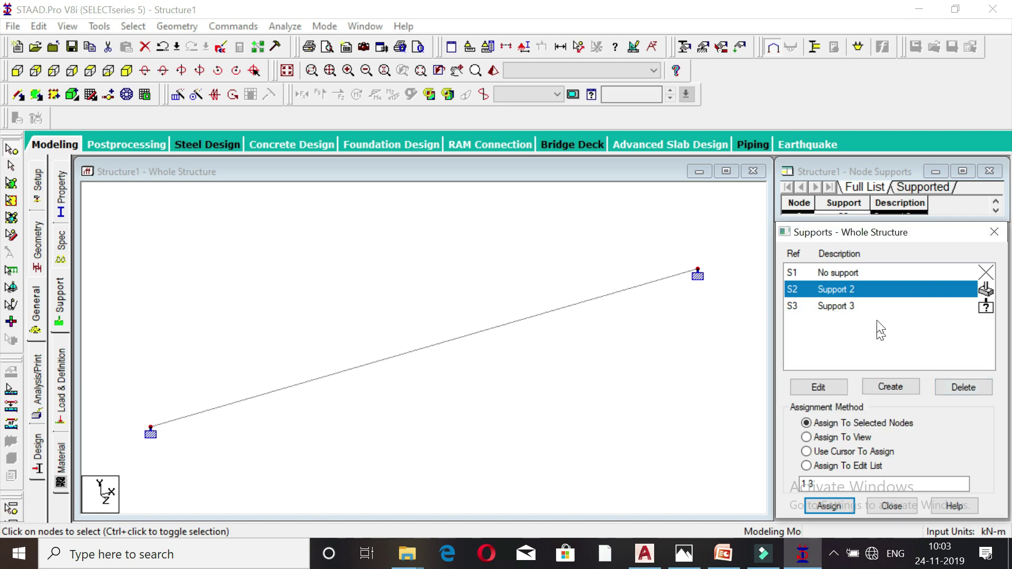
- Assign the Enforced But support (Support 3) to the beam's middle node using Assign To Selected Nodes
left_click(863, 306)
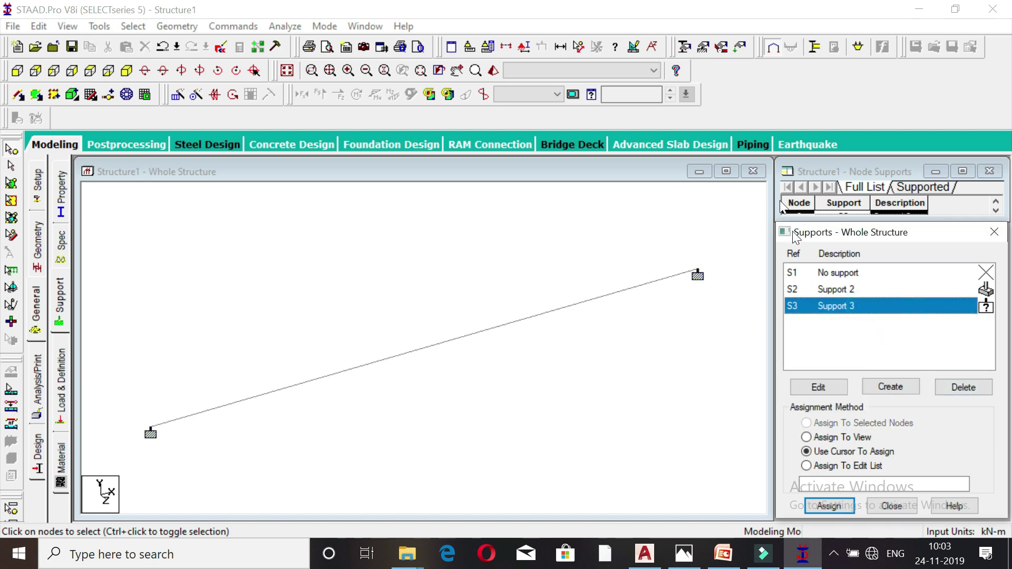
left_click_drag(473, 315, 392, 401)
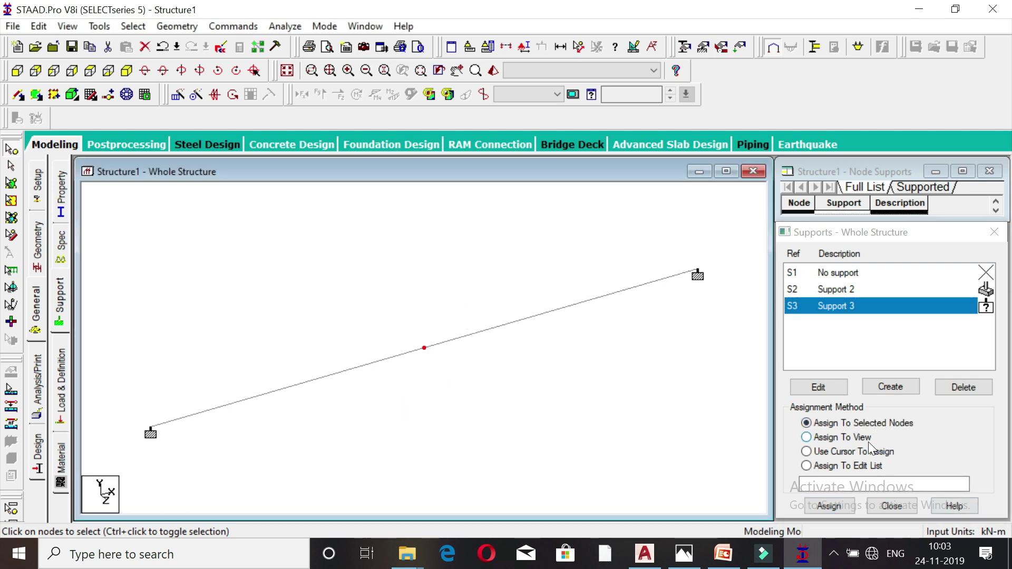
left_click(830, 507)
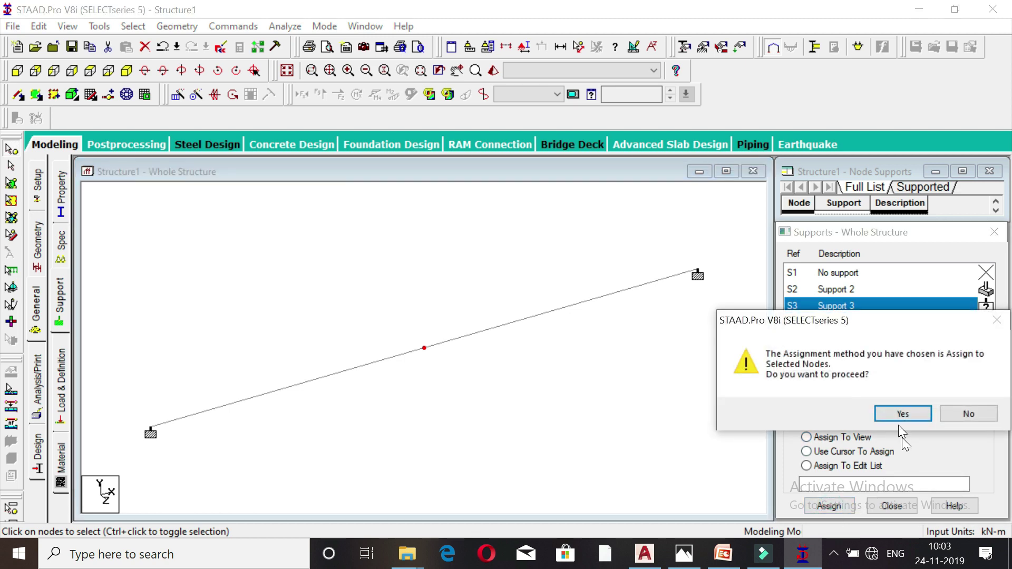
left_click(892, 417)
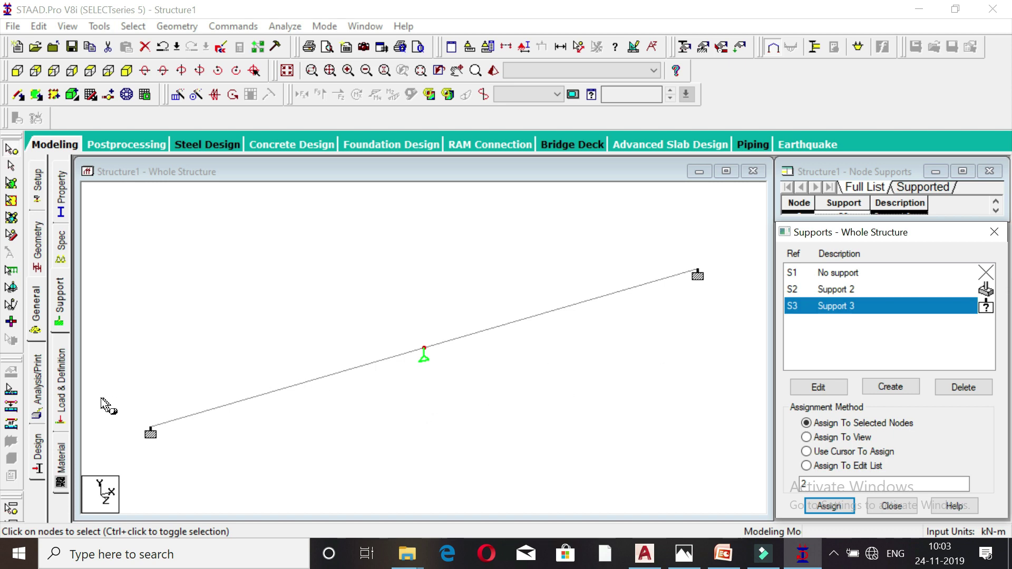
- Create primary load case 1 titled LOAD CASE 1 with loading type None
left_click(61, 390)
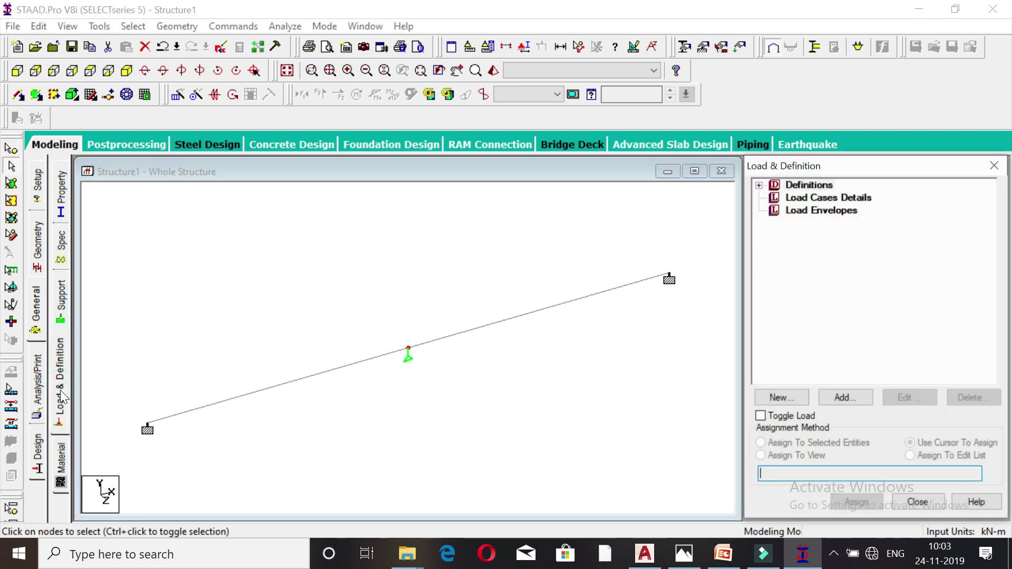
left_click(820, 196)
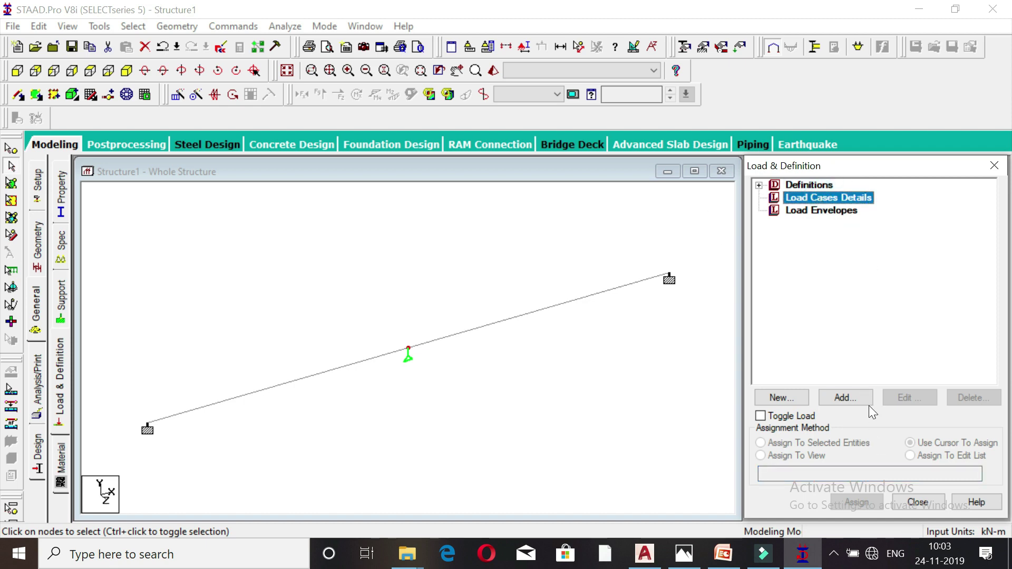
left_click(844, 401)
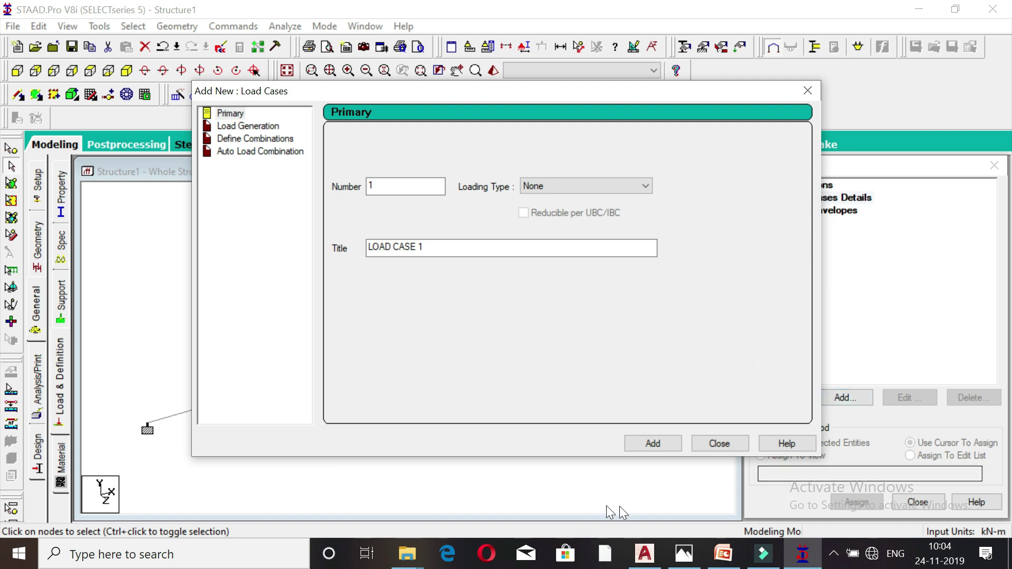
left_click(645, 449)
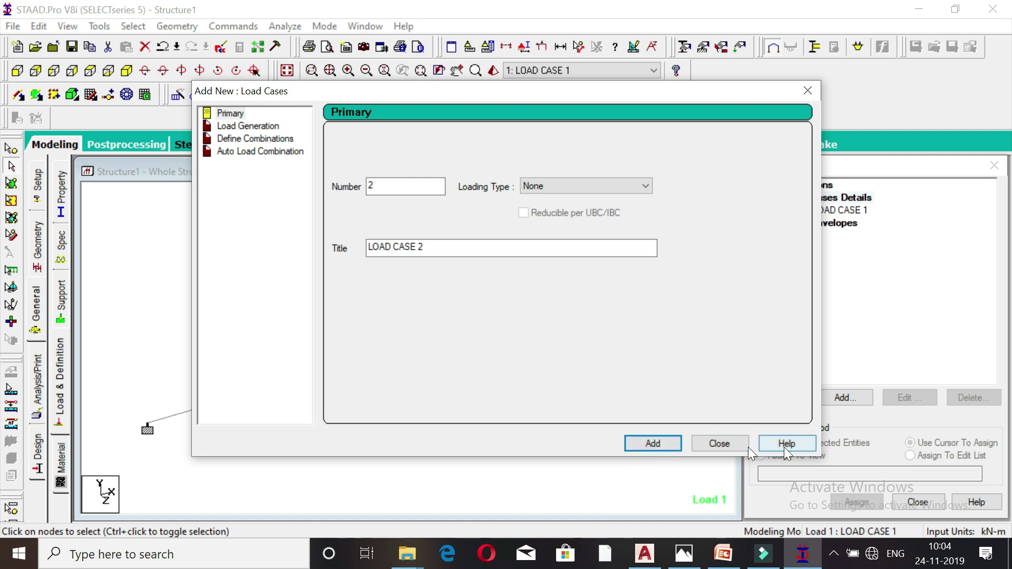
left_click(718, 442)
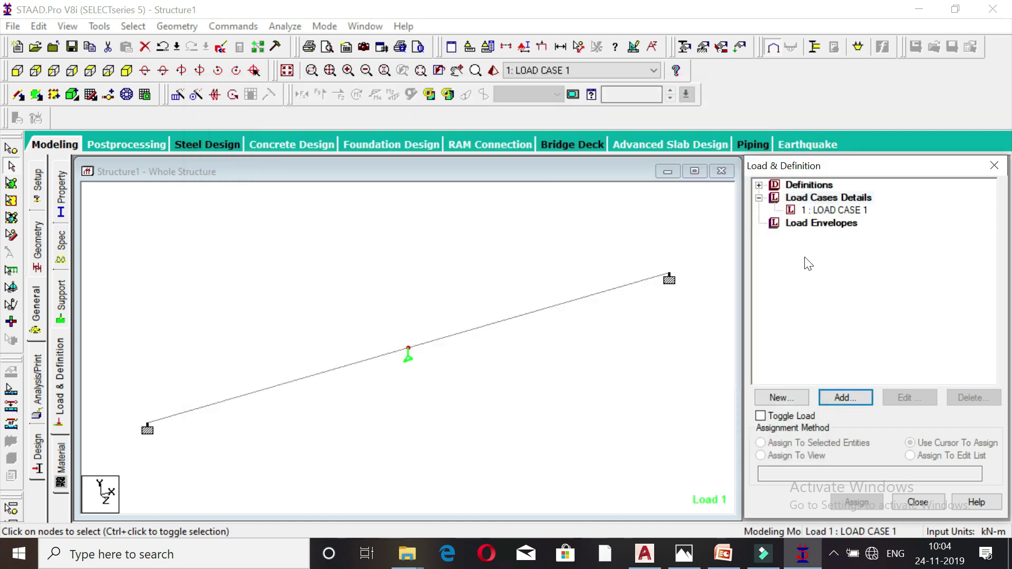
- Add a concentrated member force of -20 kN in GY at d1 3 m to LOAD CASE 1, checking the beam sketch in PowerPoint
left_click(828, 211)
left_click(849, 400)
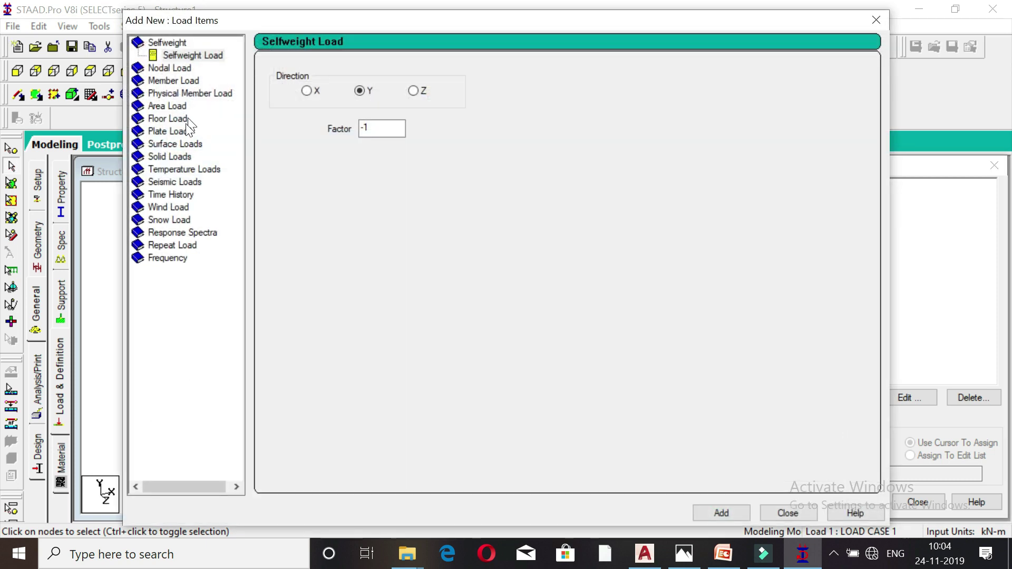
left_click(181, 80)
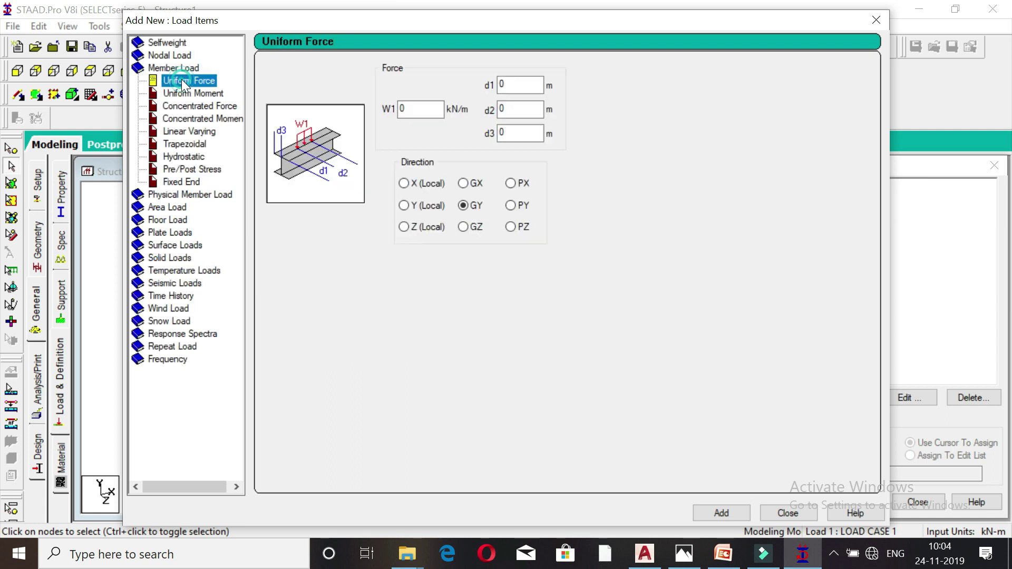
left_click(199, 107)
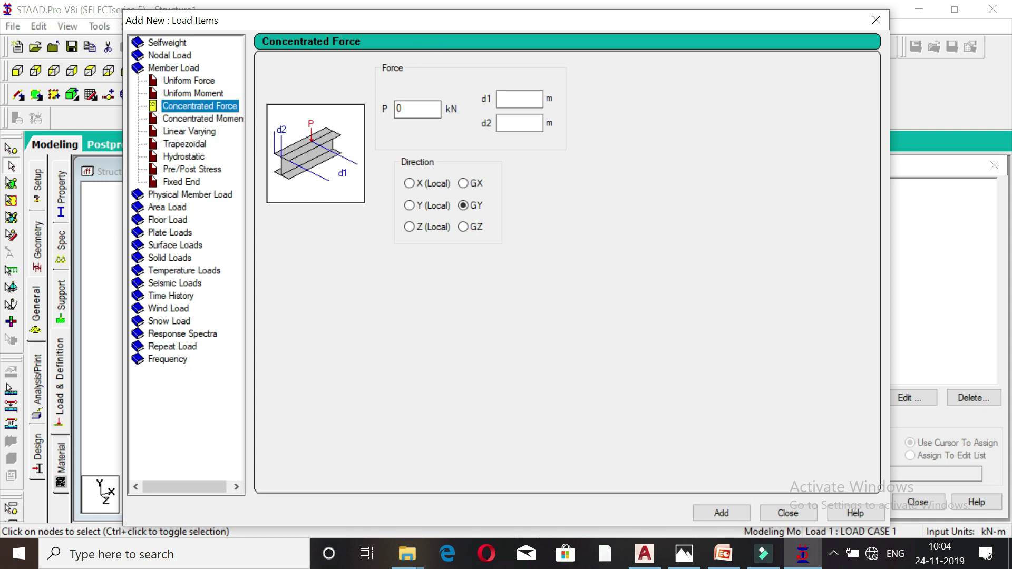
left_click(417, 110)
key("BackSpace")
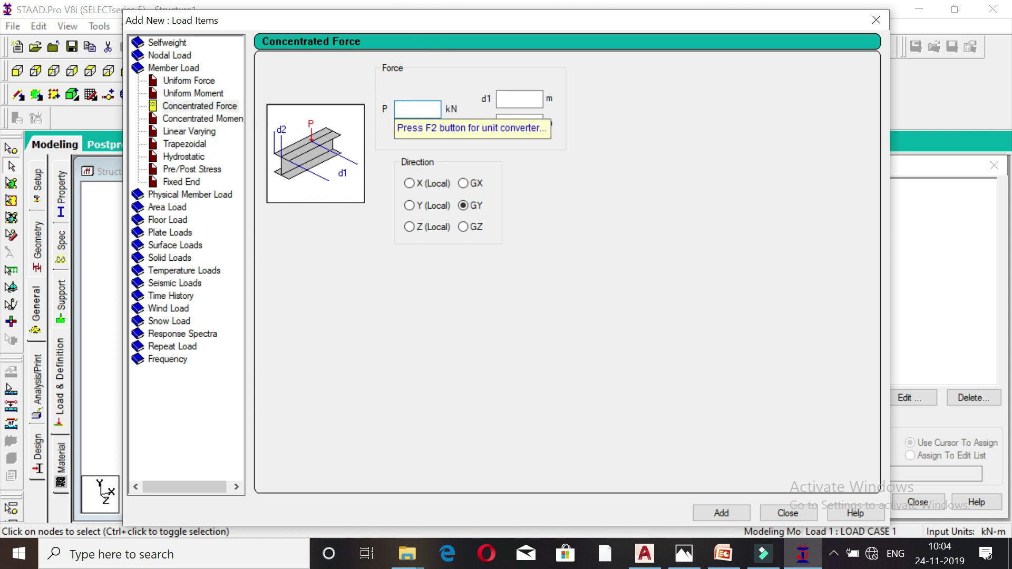
left_click(731, 555)
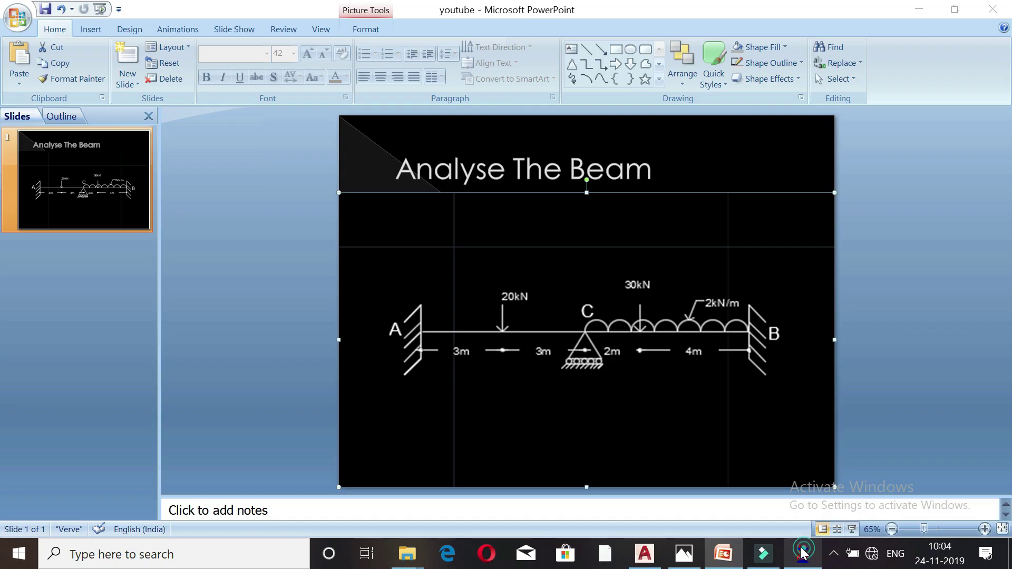
key("alt+Tab")
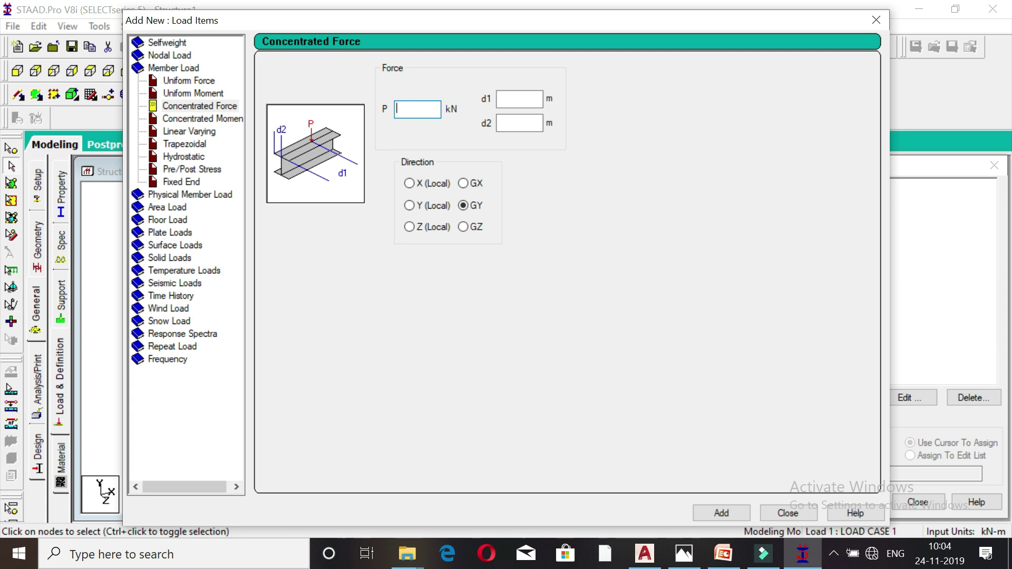
type("20")
left_click(509, 99)
left_click(396, 112)
type("-")
left_click(721, 513)
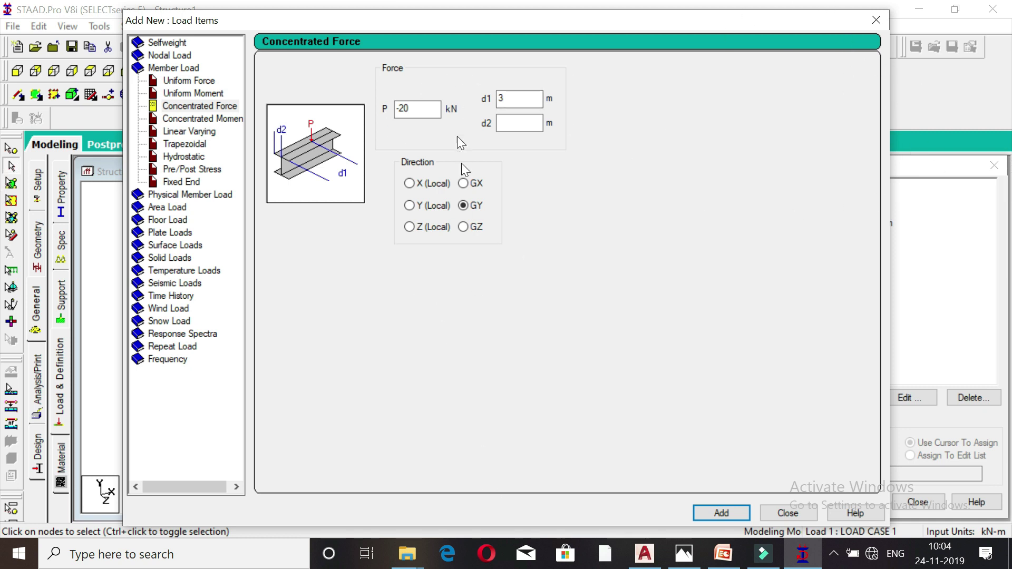
- Add a second concentrated member force of 30 kN in GY with d1 2 m to LOAD CASE 1
left_click(407, 117)
double_click(403, 108)
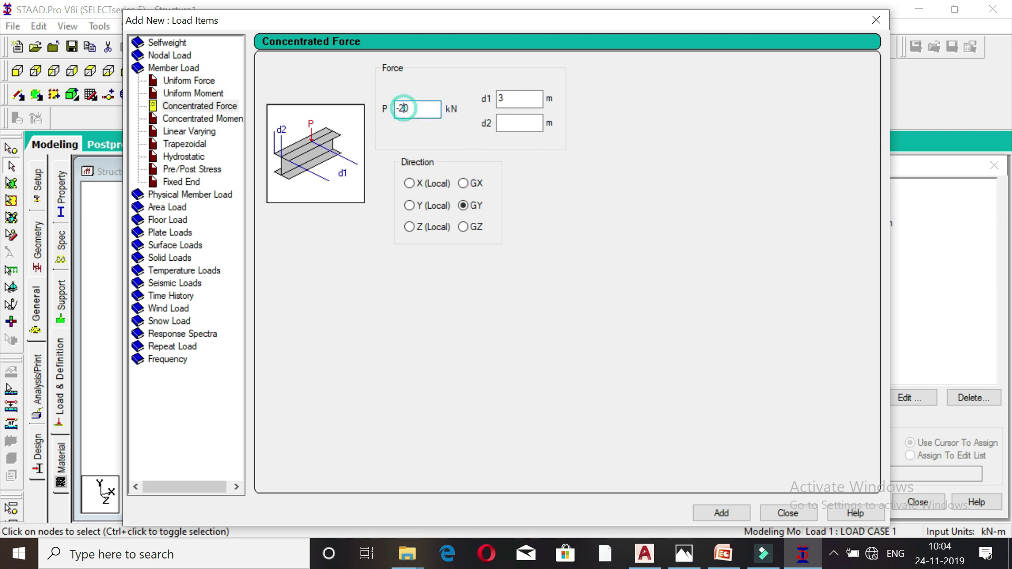
left_click(404, 108)
type("3")
key("BackSpace")
type("2")
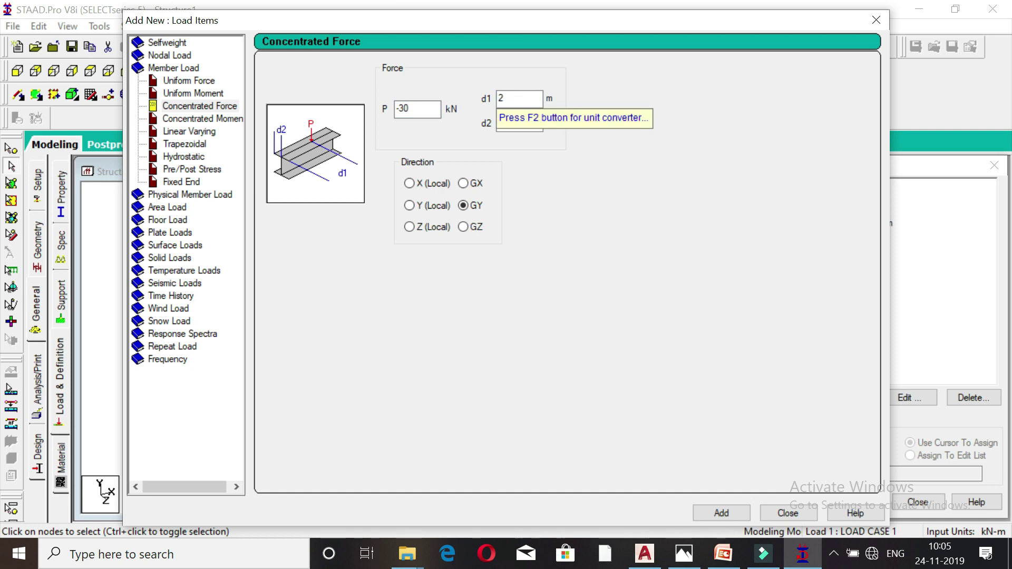
left_click(400, 109)
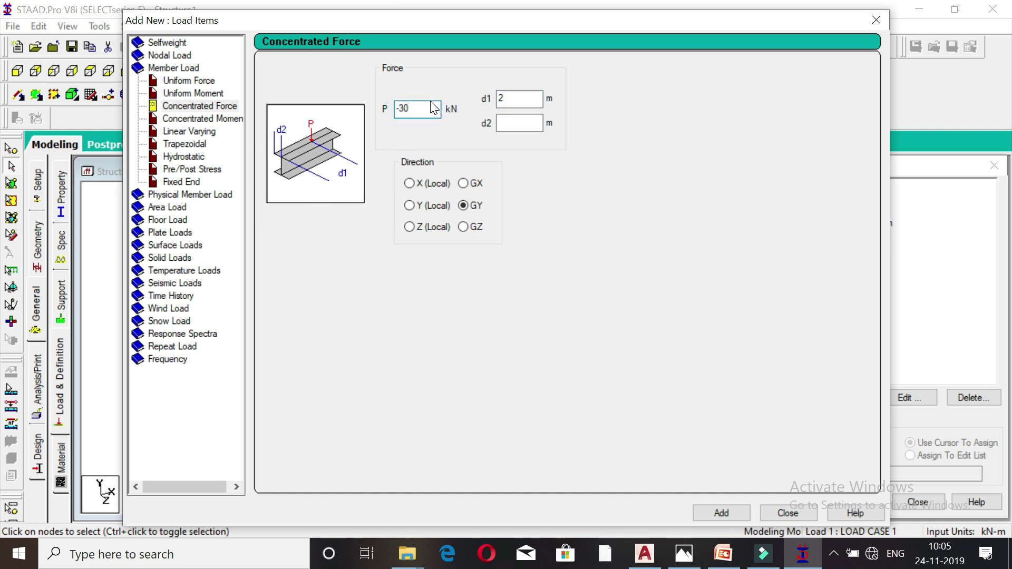
key("BackSpace")
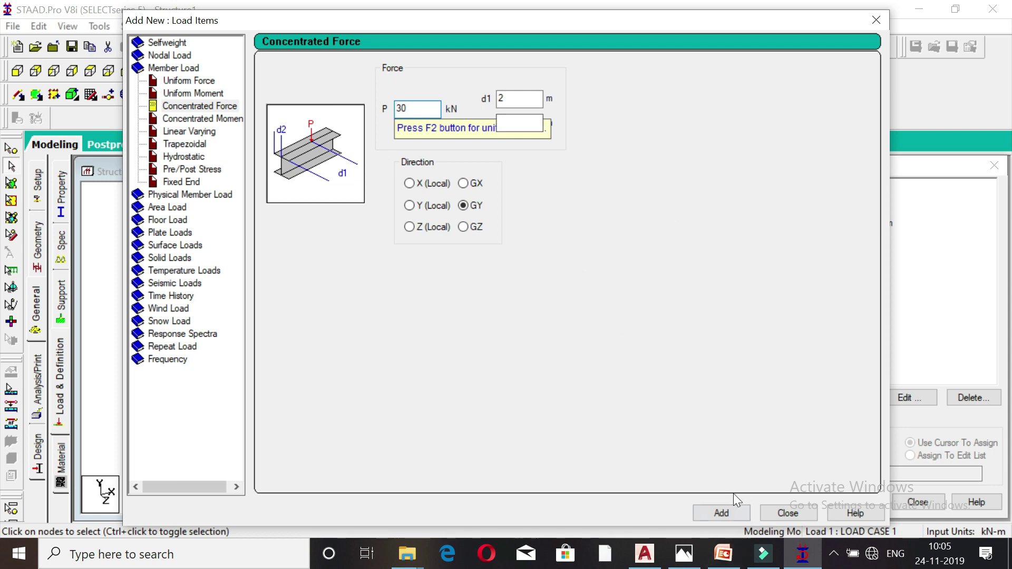
left_click(720, 512)
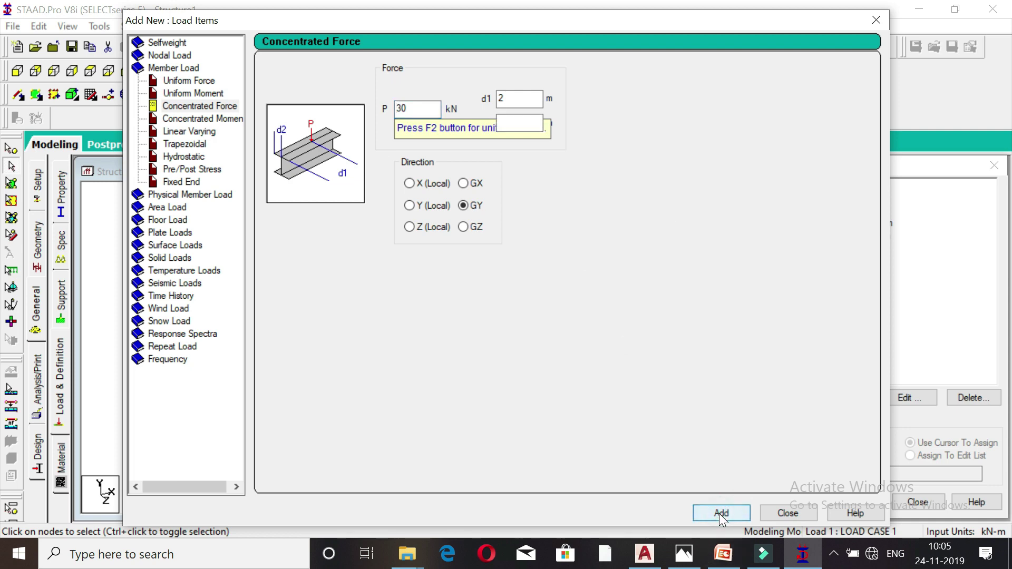